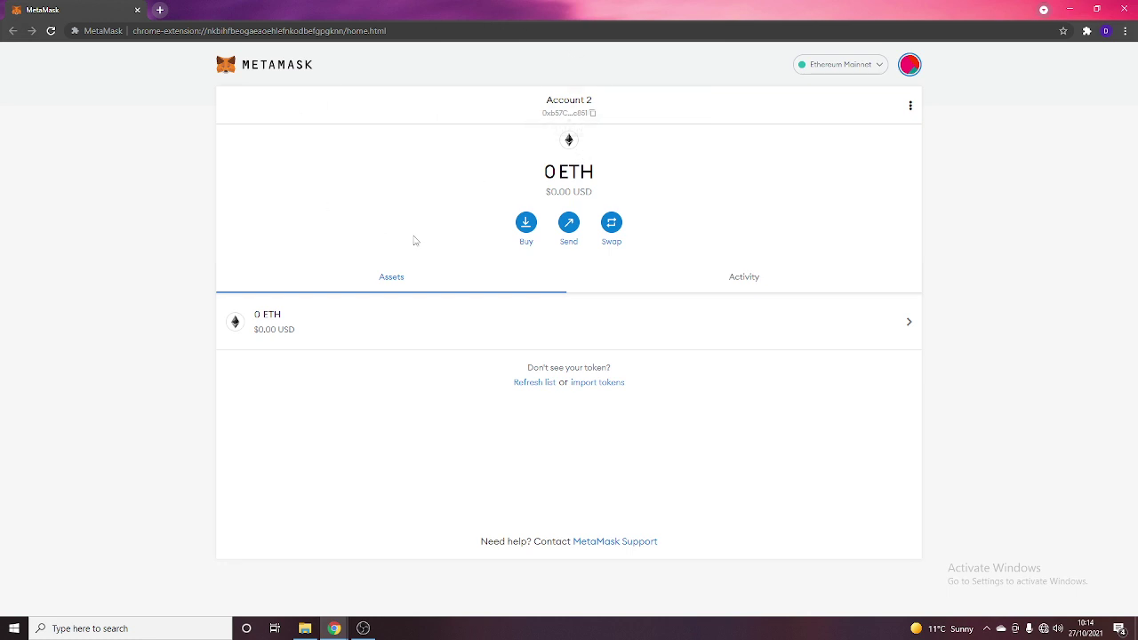
Search the web for "meta mask" in a new tab and open the official metamask.io website.
click(163, 11)
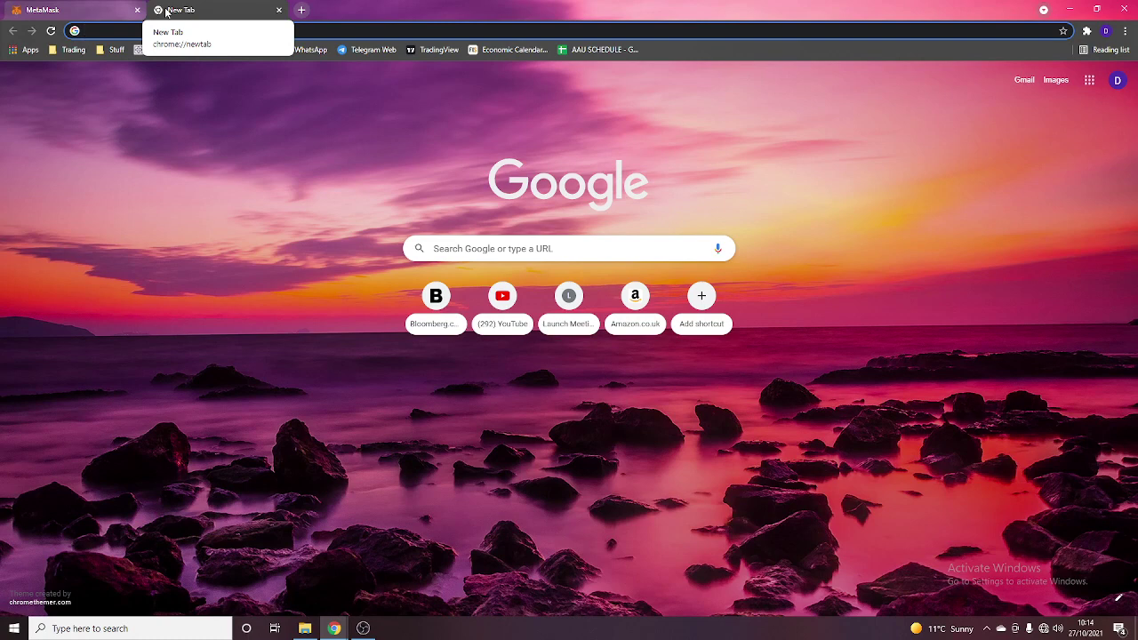
text(meta mask)
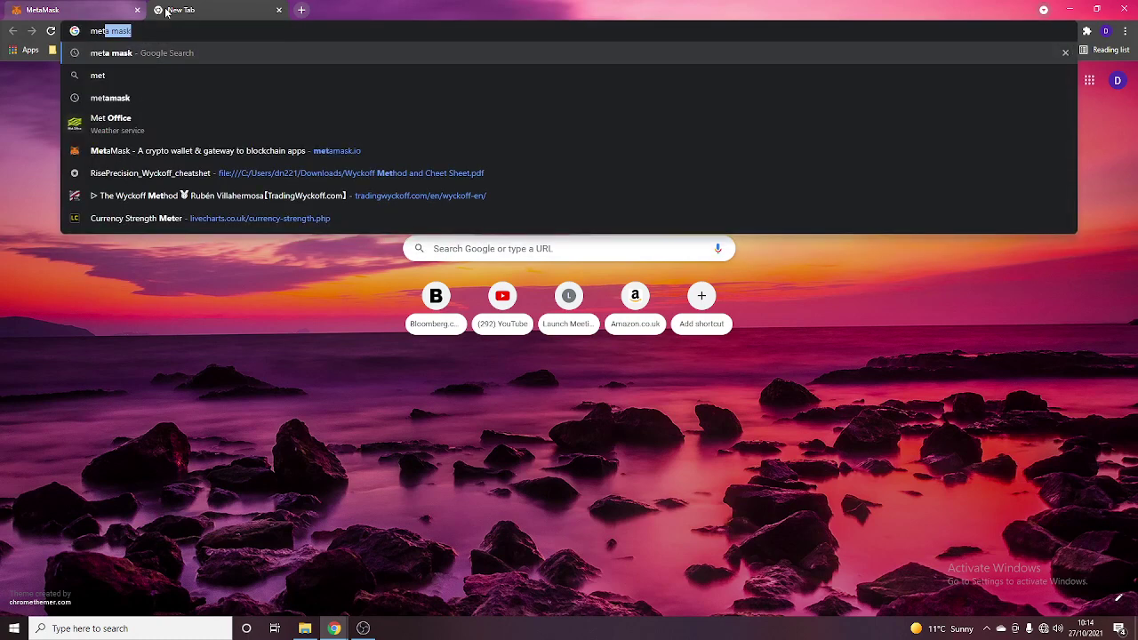
key(Return)
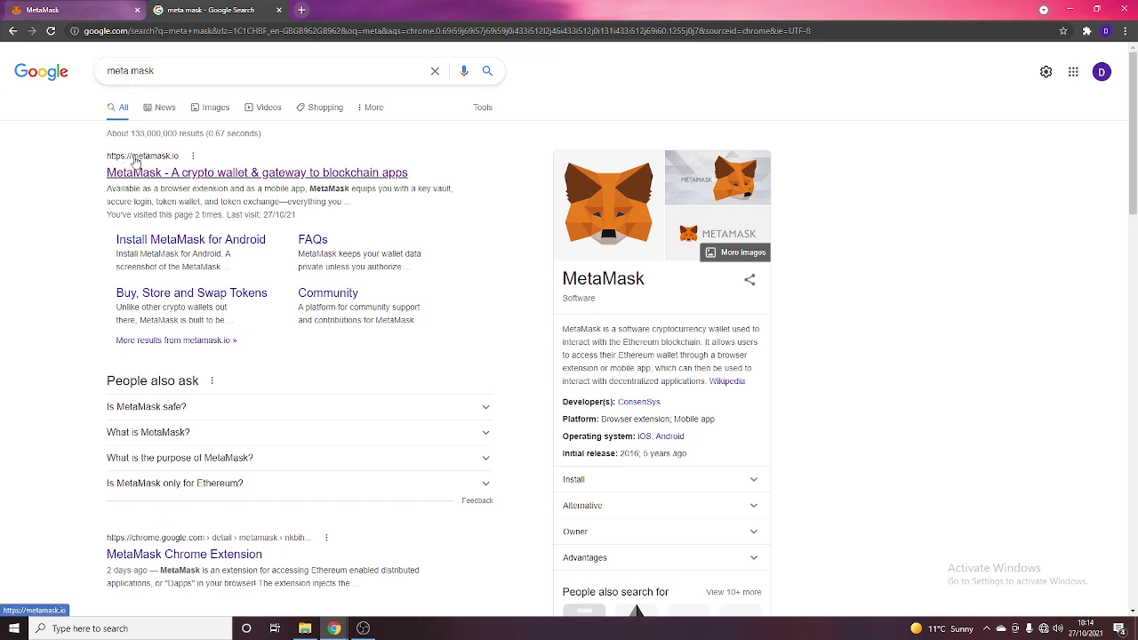
click(142, 174)
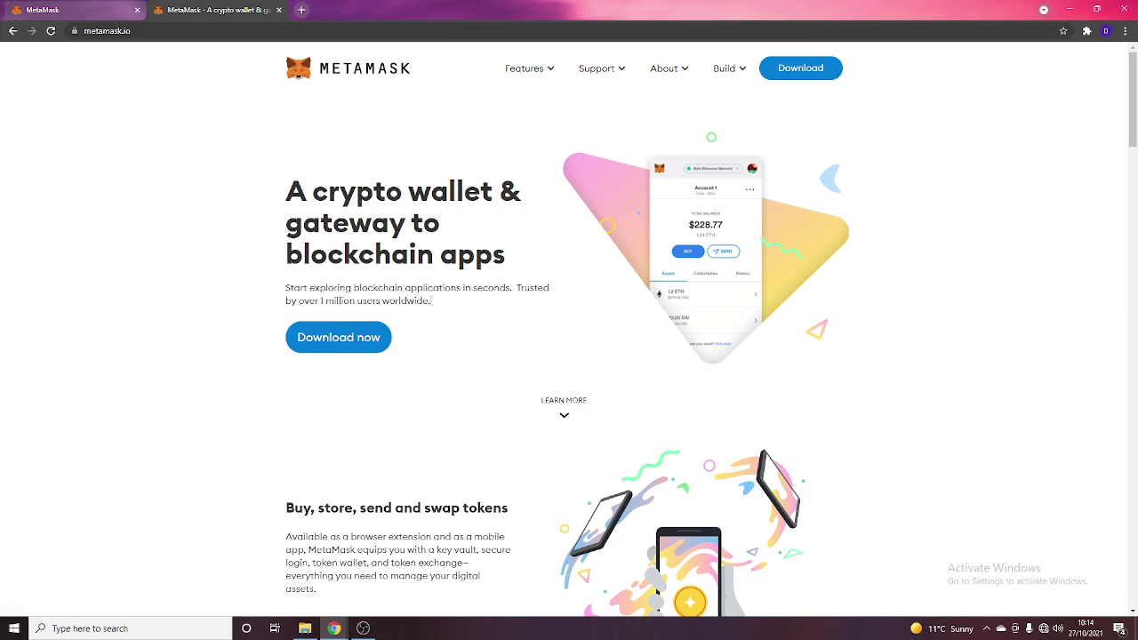
Check the browser's list of installed extensions for MetaMask, then close the metamask.io tab.
click(1086, 31)
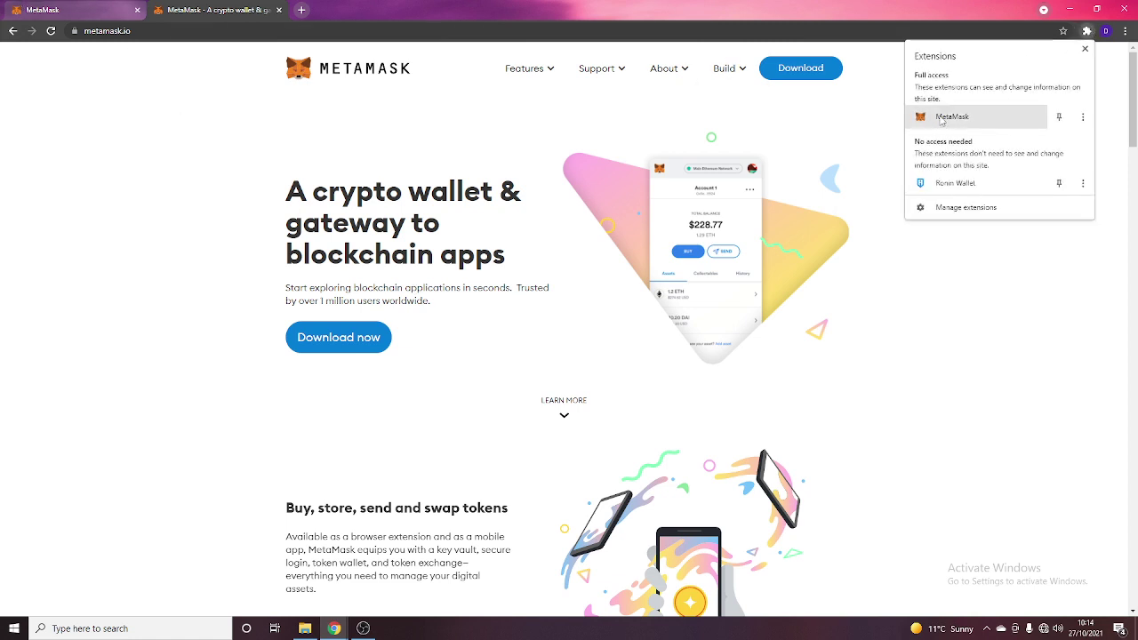
click(860, 233)
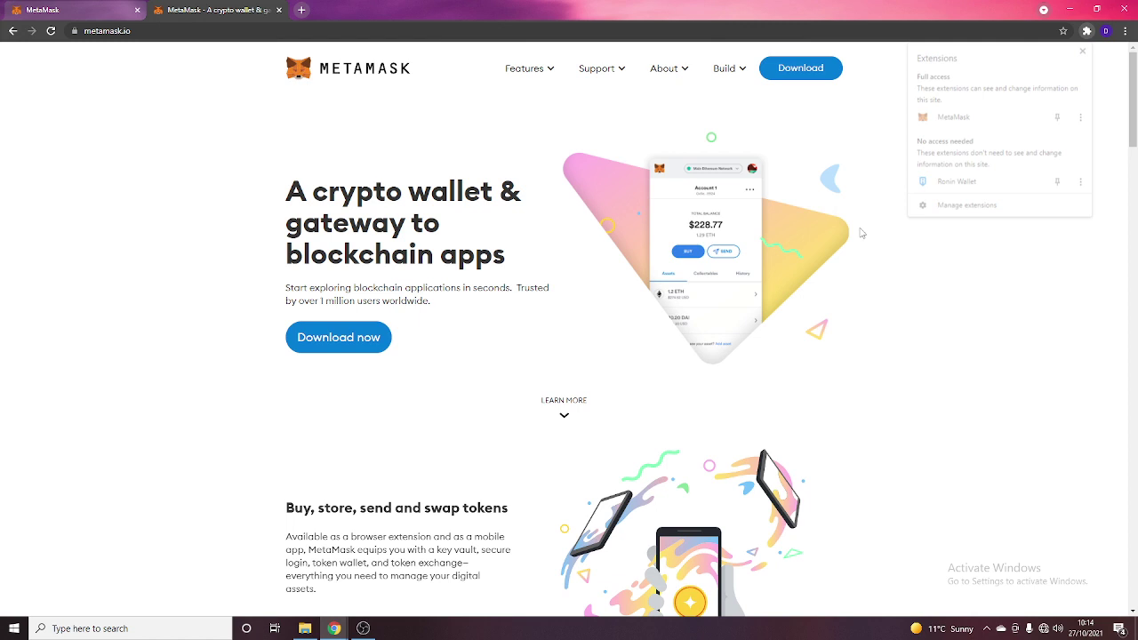
click(278, 10)
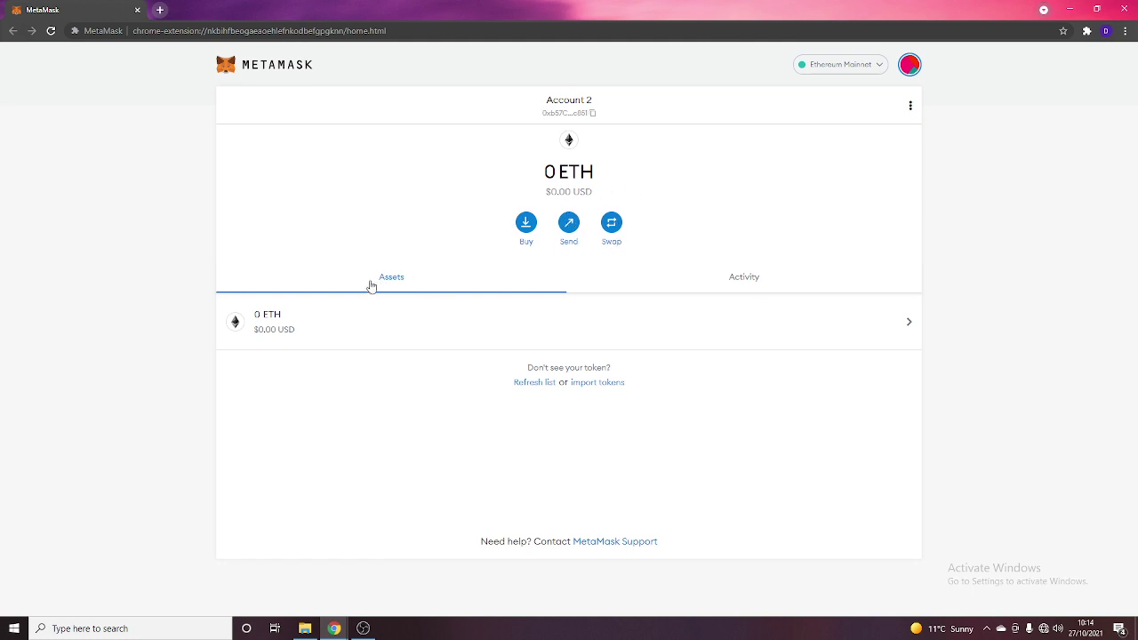
Check the account's activity, return to its assets, and open the Wyre option for buying ETH.
click(745, 282)
click(396, 281)
click(523, 229)
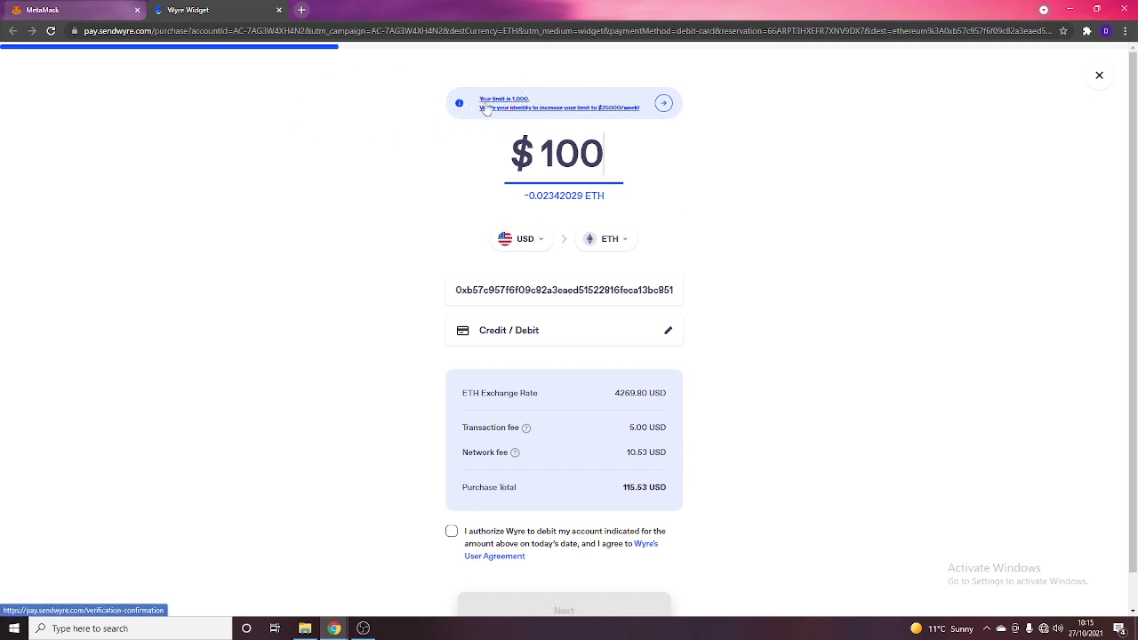
Examine the purchase amount, ETH exchange rate, transaction fee, network fee and purchase total on the Wyre form.
drag(619, 150, 525, 156)
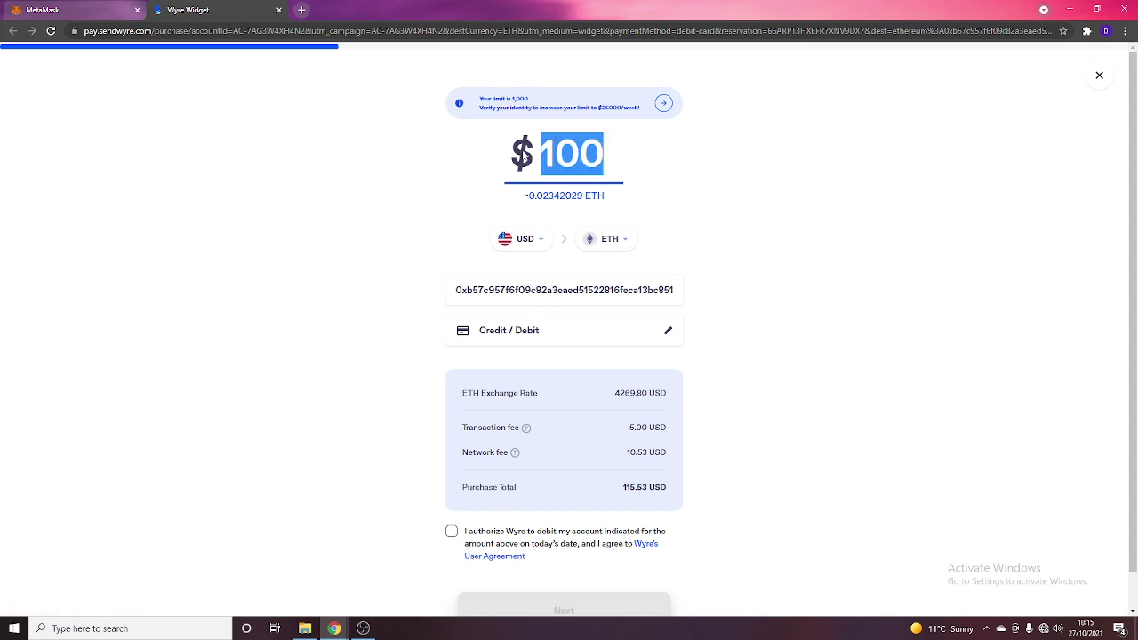
click(525, 157)
double_click(534, 156)
double_click(540, 156)
click(540, 155)
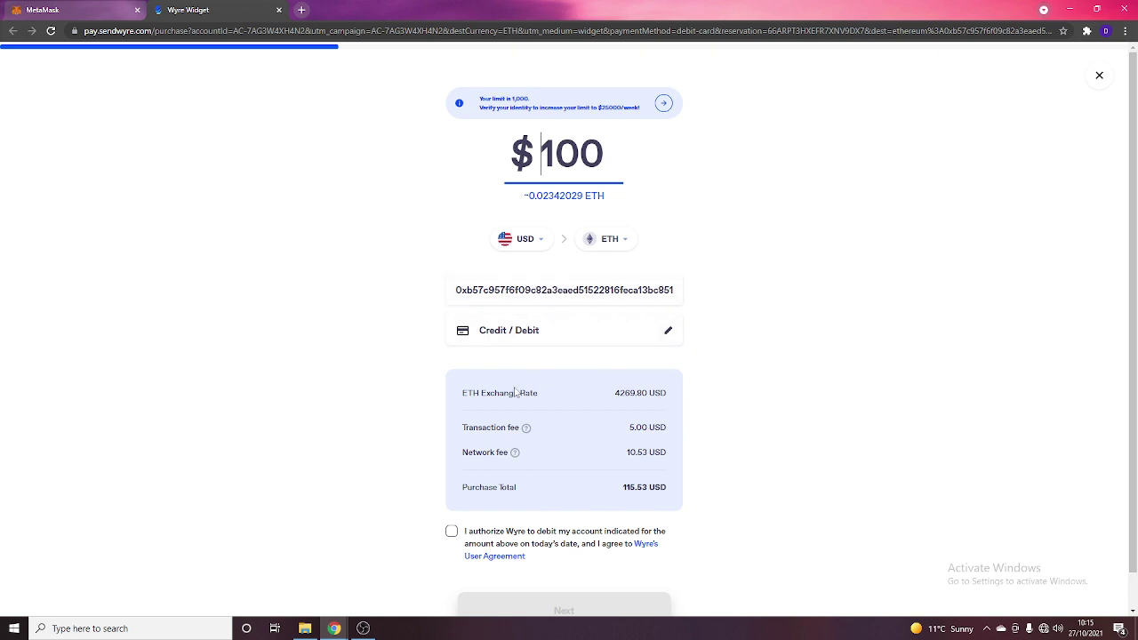
drag(481, 392, 595, 397)
click(631, 386)
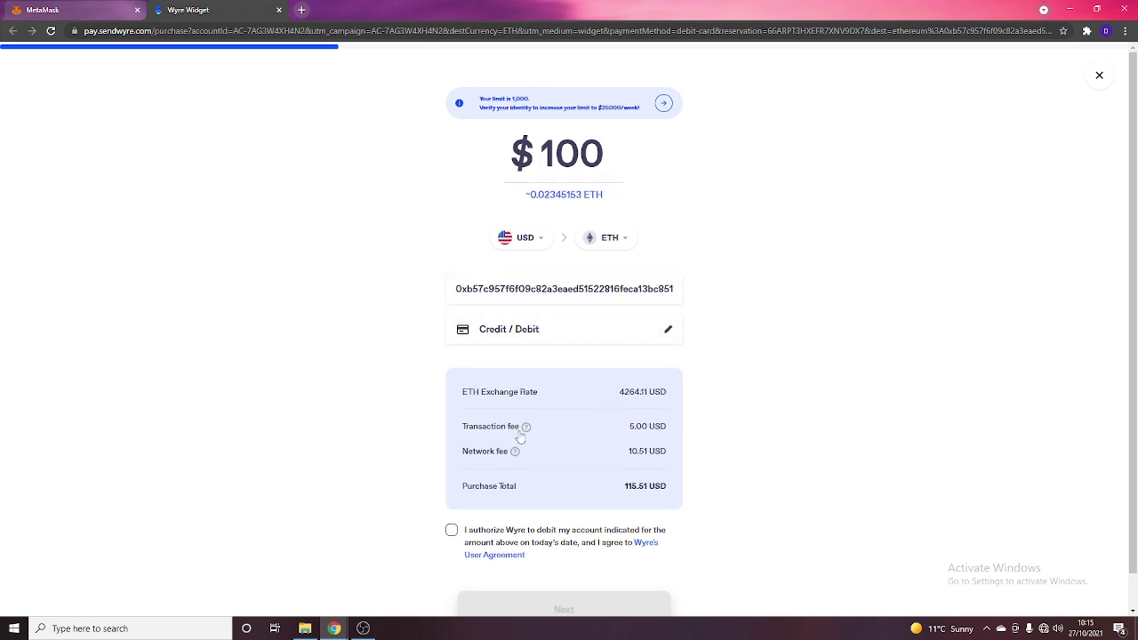
drag(650, 425, 622, 452)
drag(662, 486, 619, 489)
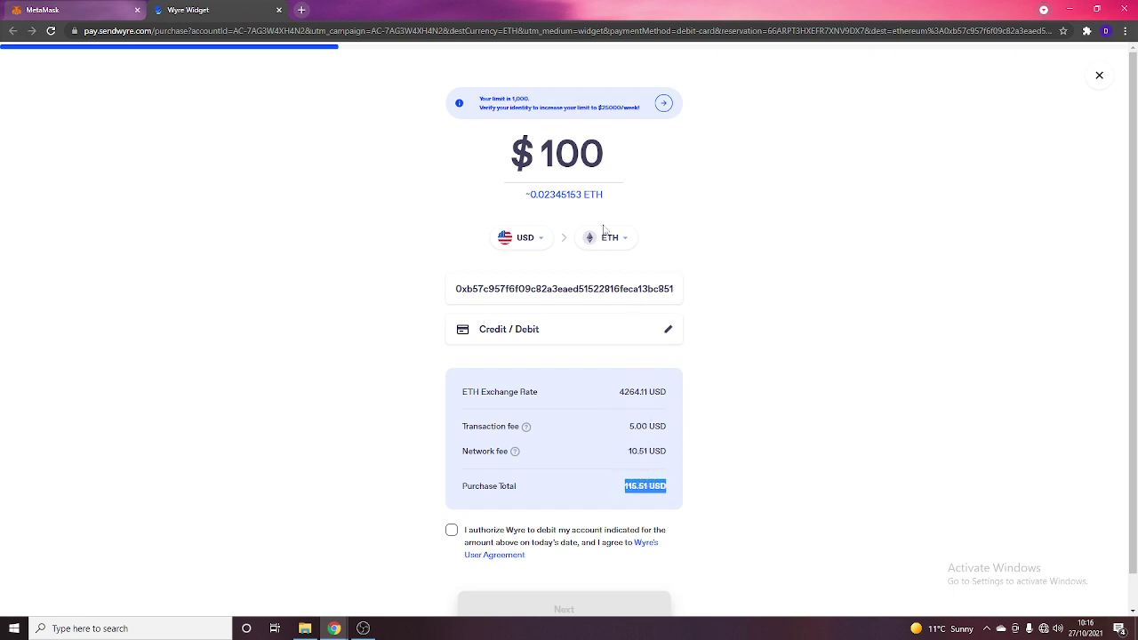
click(681, 494)
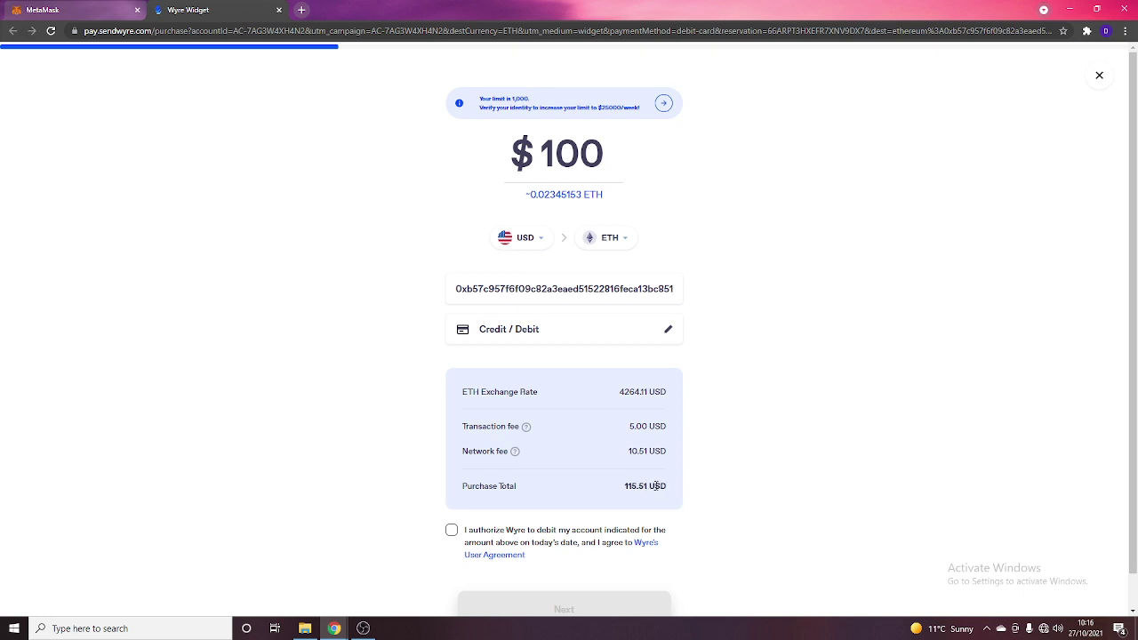
drag(623, 491, 676, 489)
click(677, 488)
Switch the payment currency from USD to GBP, and after that to EUR.
click(534, 237)
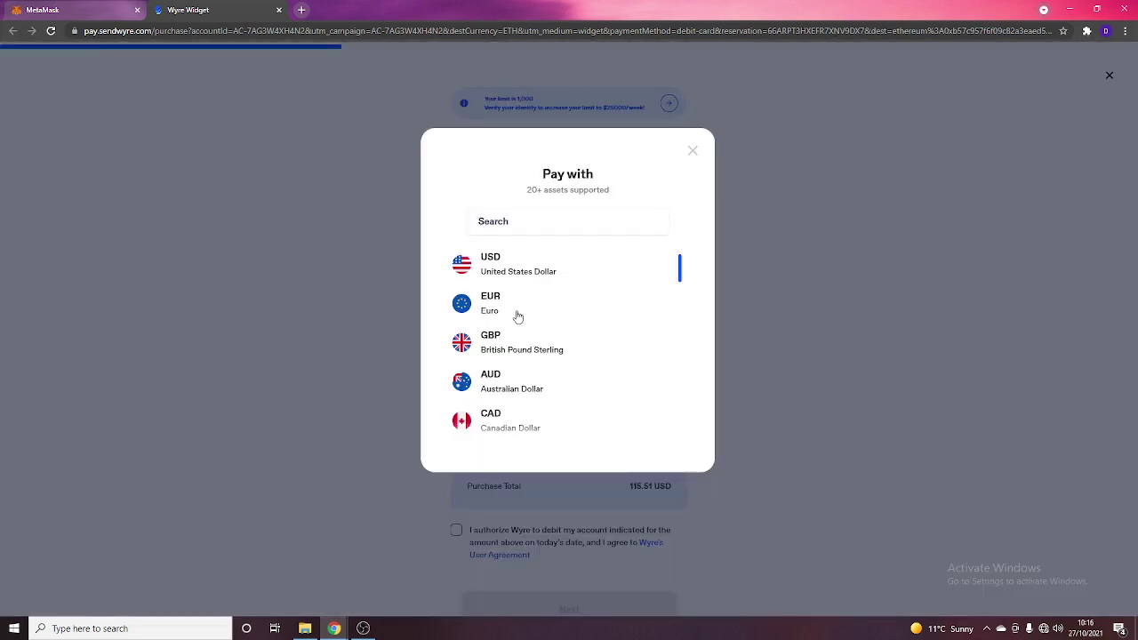
click(503, 349)
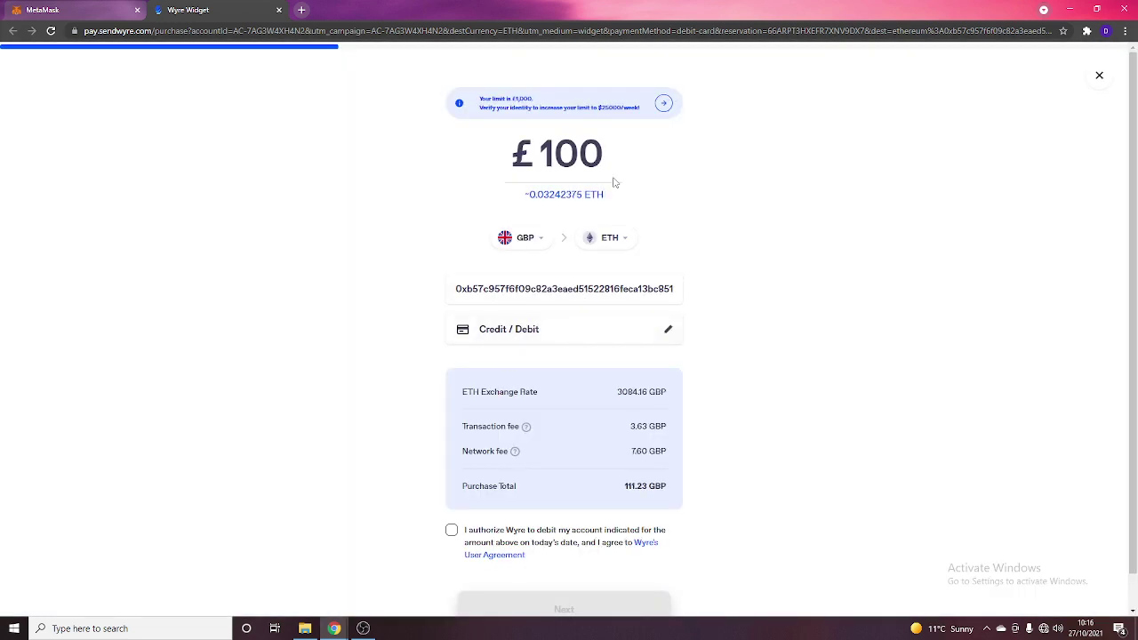
click(516, 240)
click(506, 304)
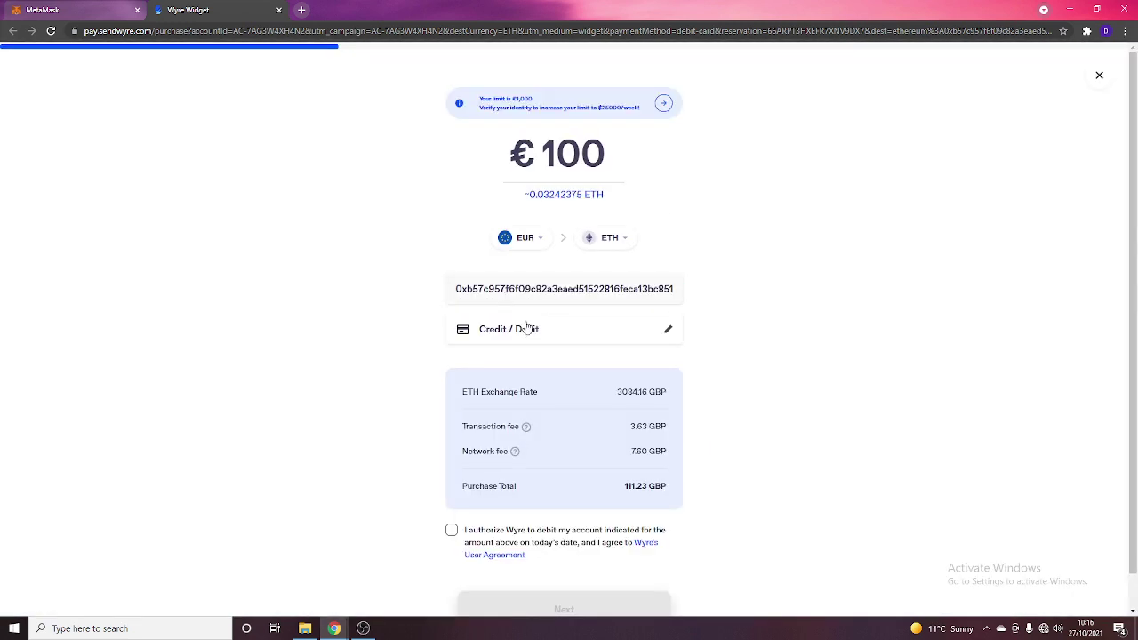
Browse the destination assets and choose Bitcoin (BTC), with British Pound Sterling (GBP) as the payment currency.
click(603, 237)
scroll(498, 353, down, 2)
scroll(502, 354, down, 2)
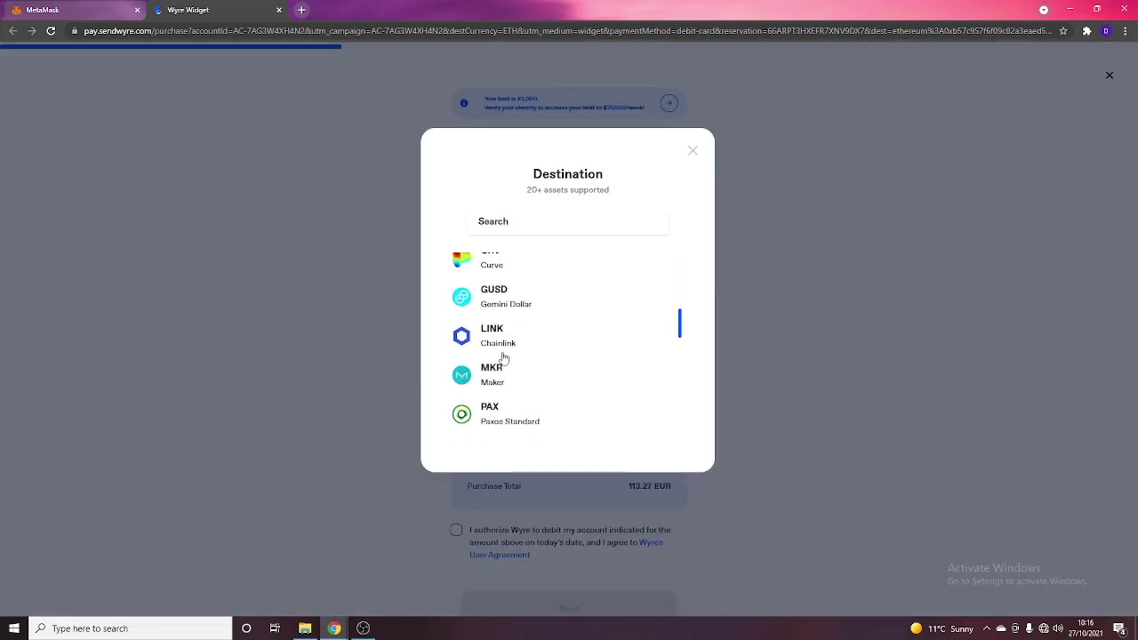
scroll(500, 356, up, 4)
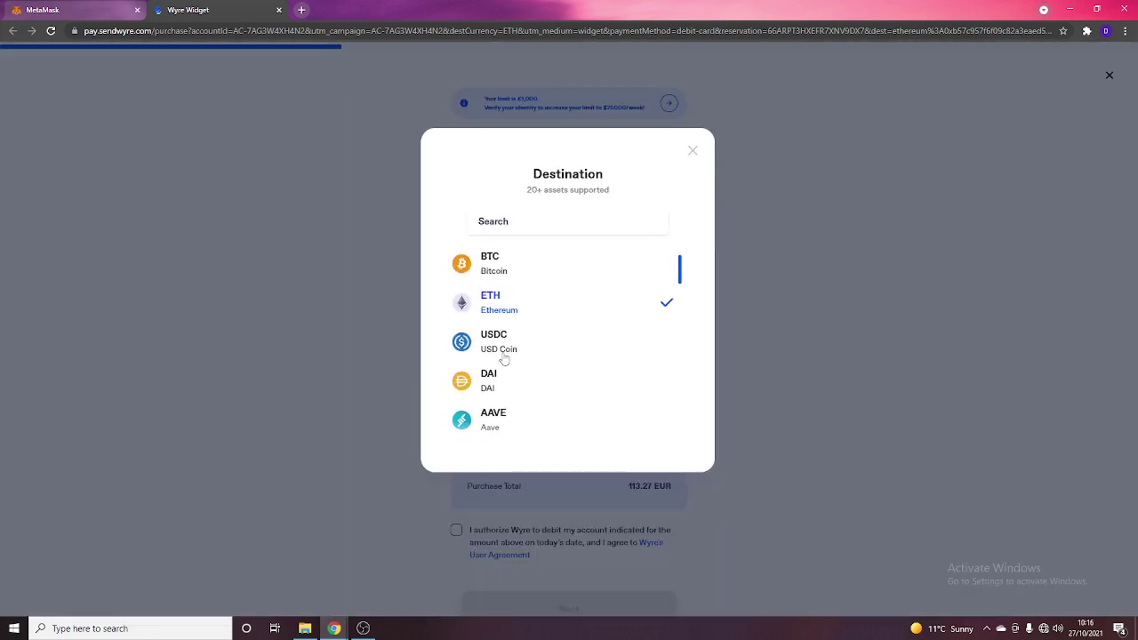
click(512, 271)
click(515, 237)
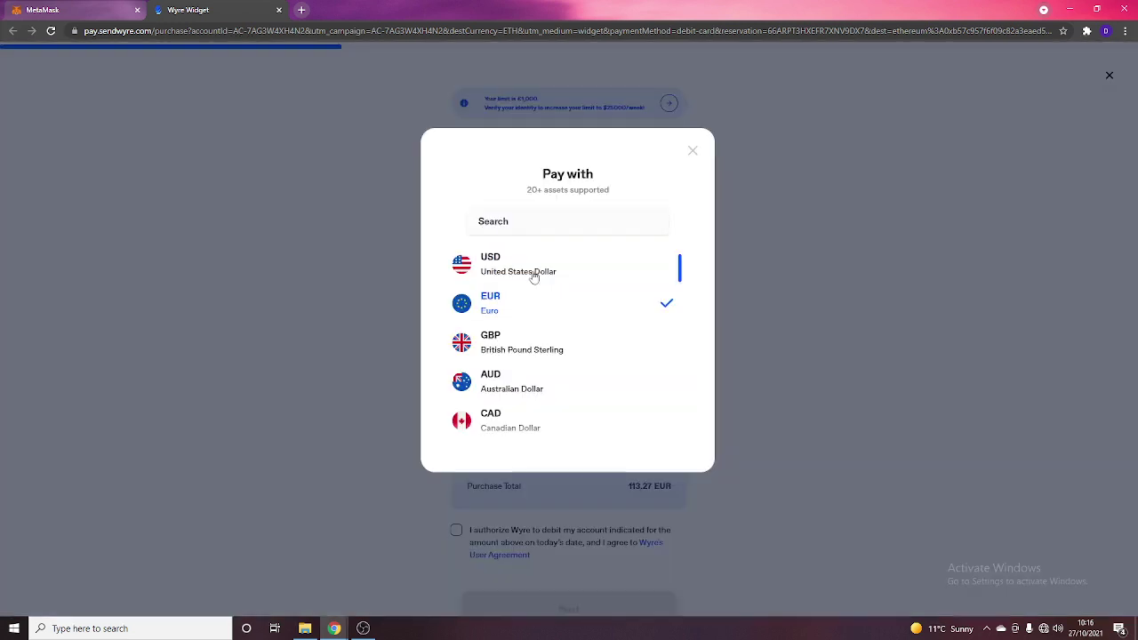
click(500, 344)
Tick the authorization for Wyre to debit the account, then clear it again.
scroll(605, 223, down, 1)
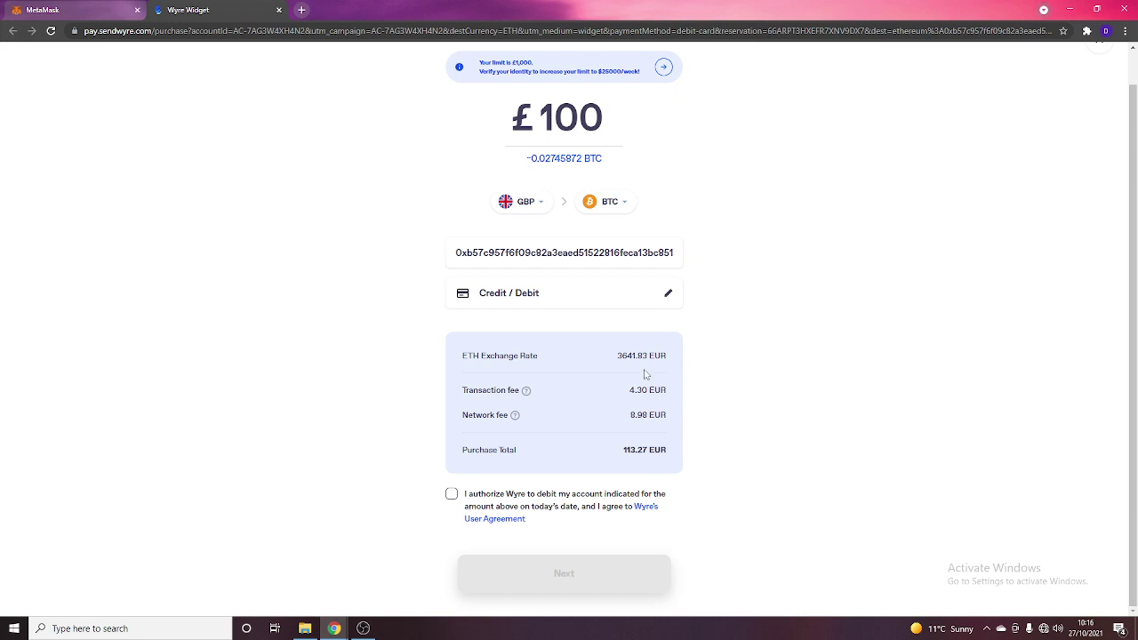
scroll(567, 376, down, 1)
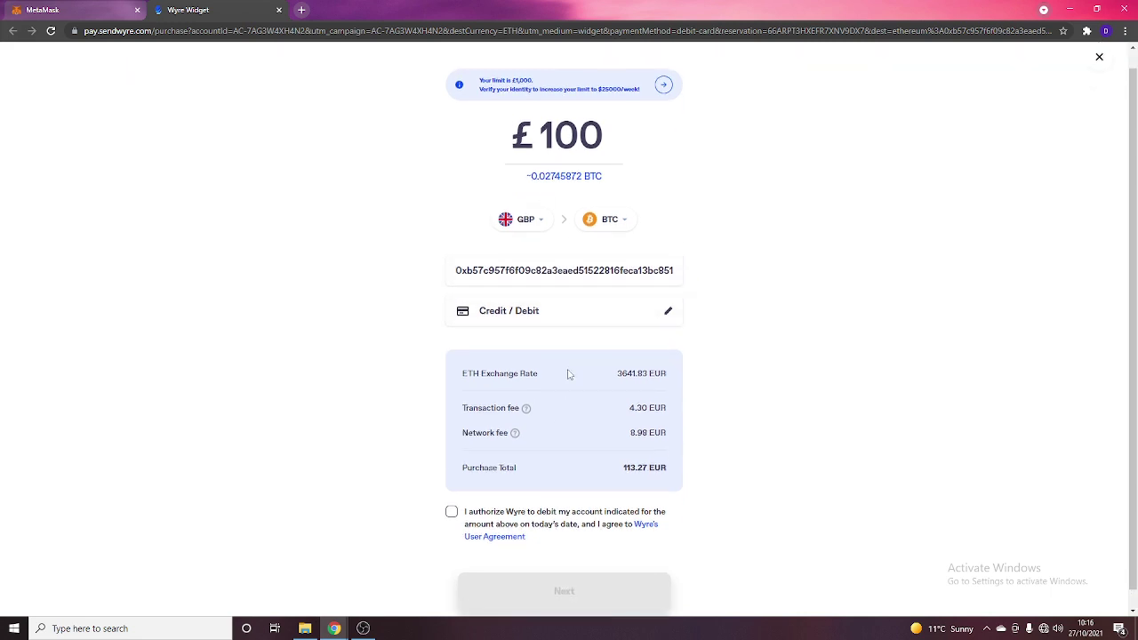
click(451, 495)
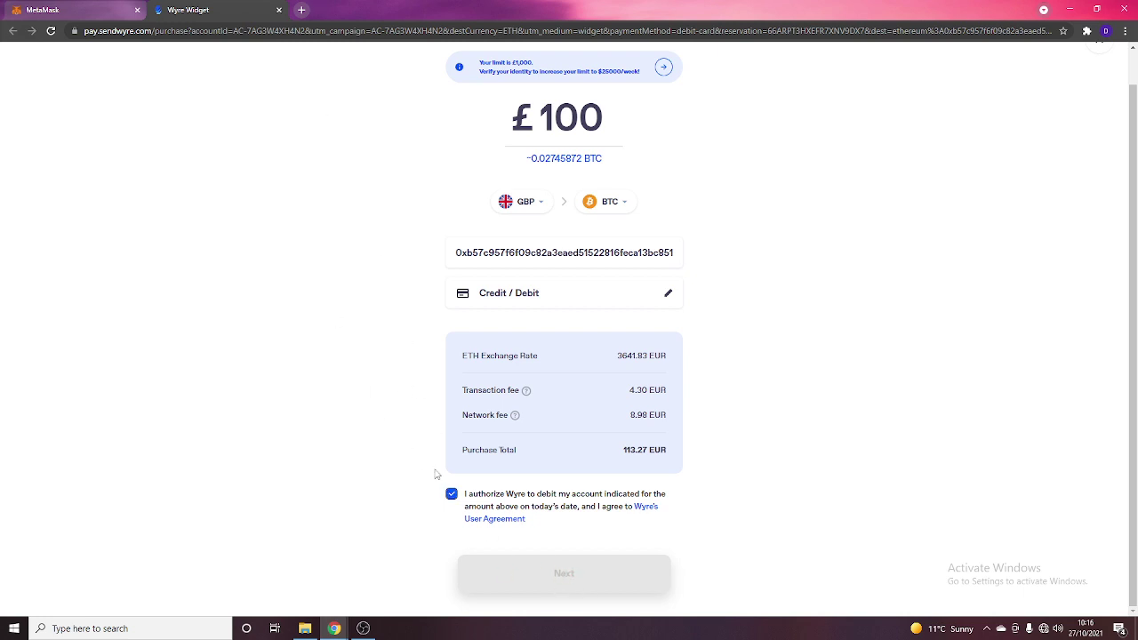
click(452, 495)
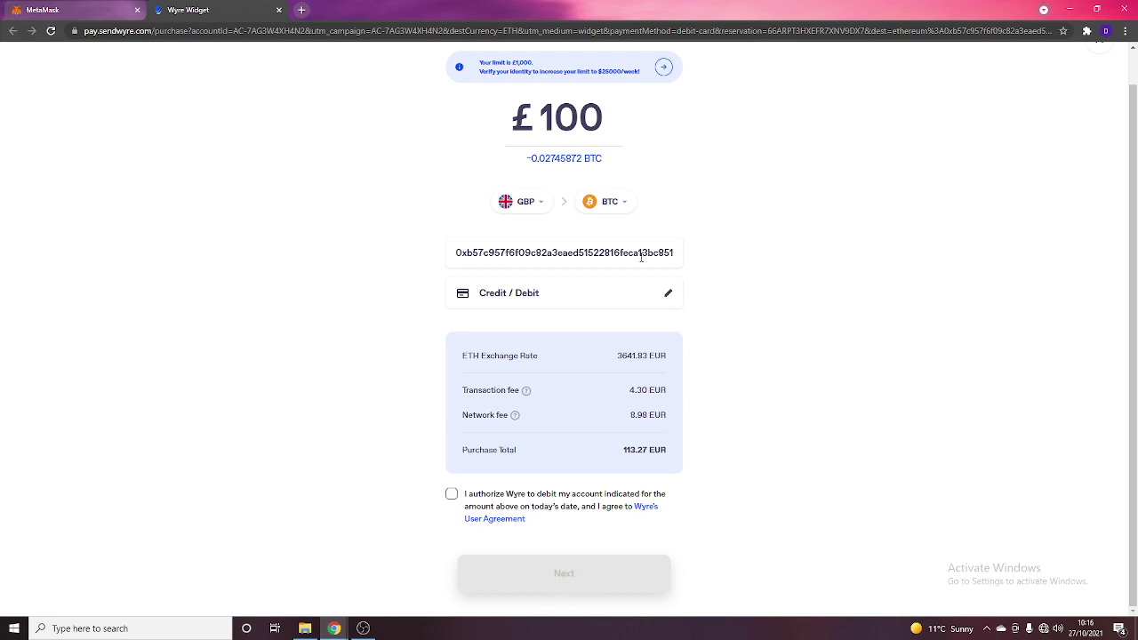
View the available payment methods, then leave the Wyre purchase and close the Deposit Ether dialog.
click(508, 292)
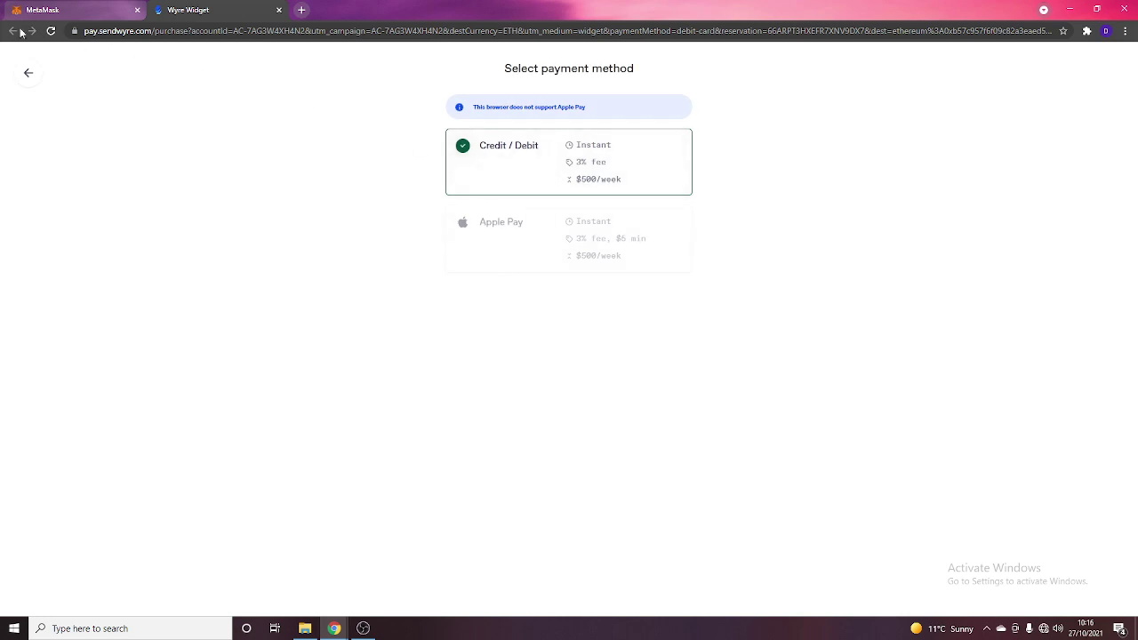
click(29, 75)
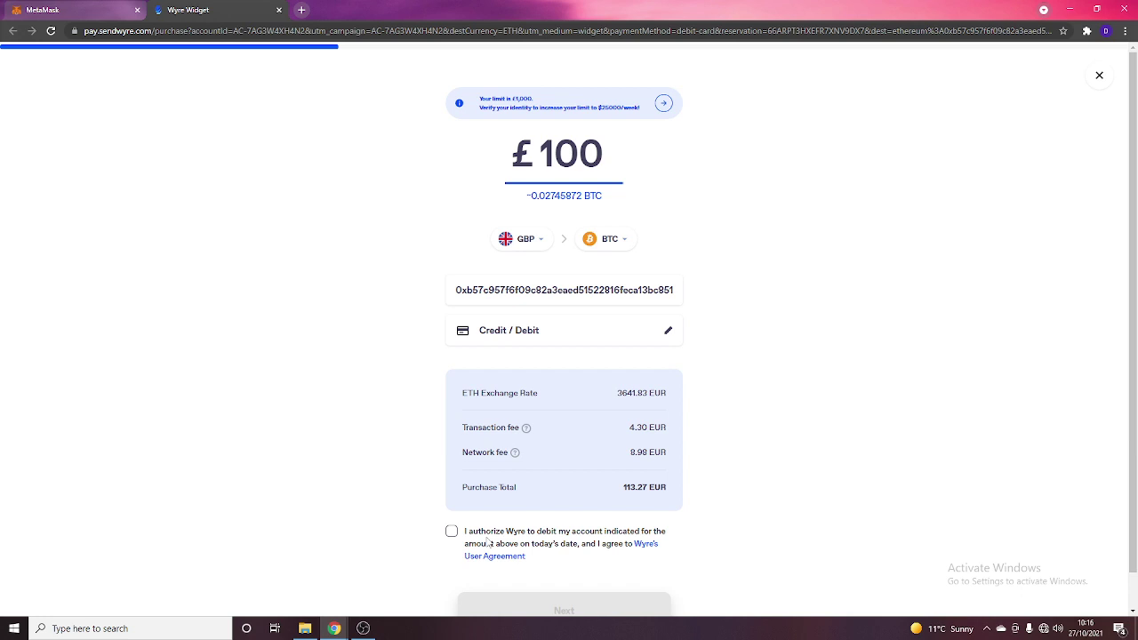
click(279, 11)
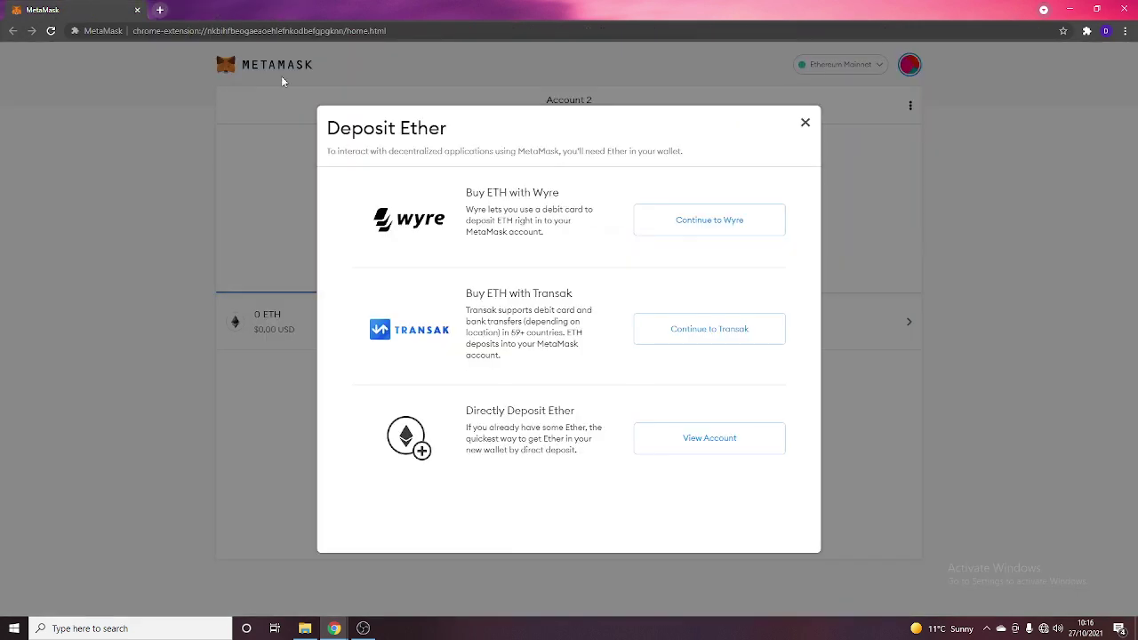
click(960, 351)
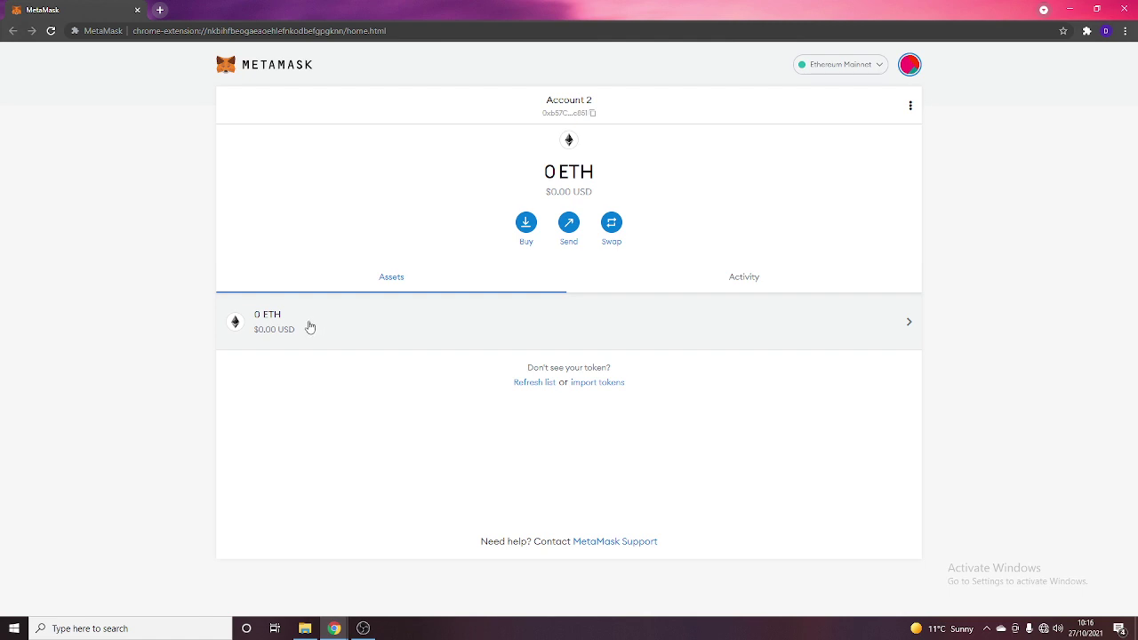
View the ETH asset's balance and transactions, then return to the Account 2 overview.
click(645, 311)
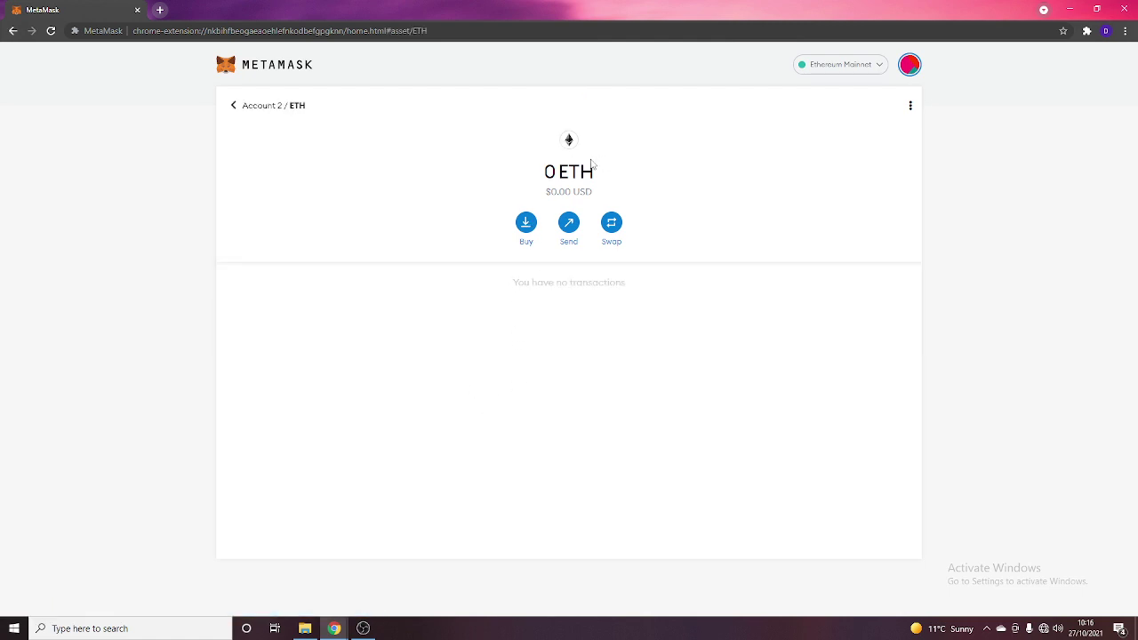
drag(590, 164, 516, 170)
click(515, 169)
click(239, 106)
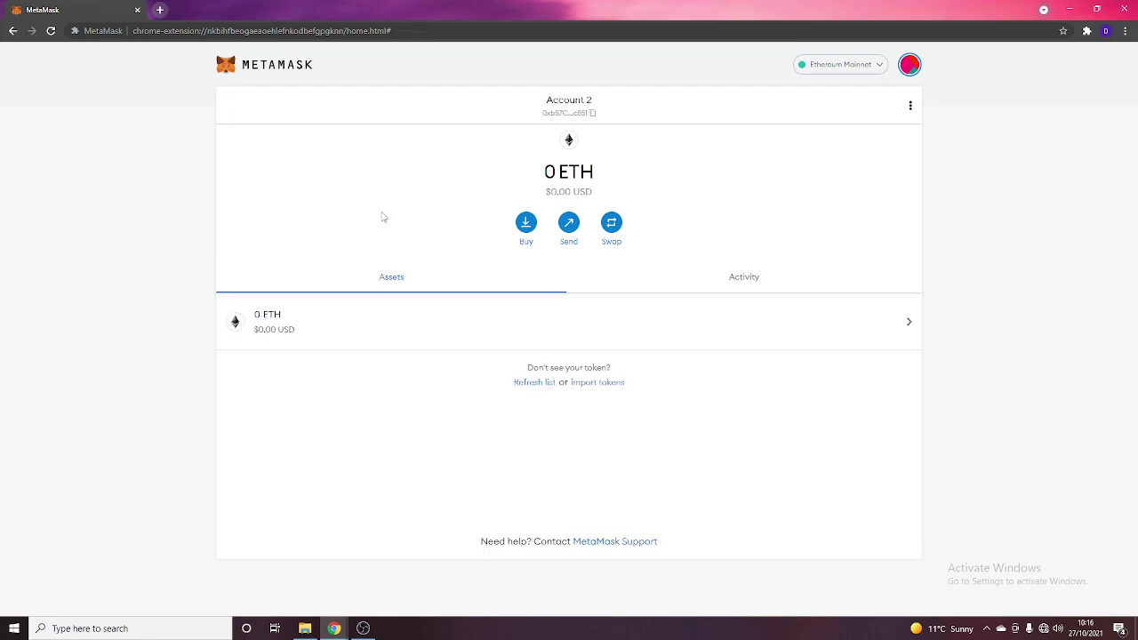
Look through the account's transaction activity, then return to the assets list.
click(736, 281)
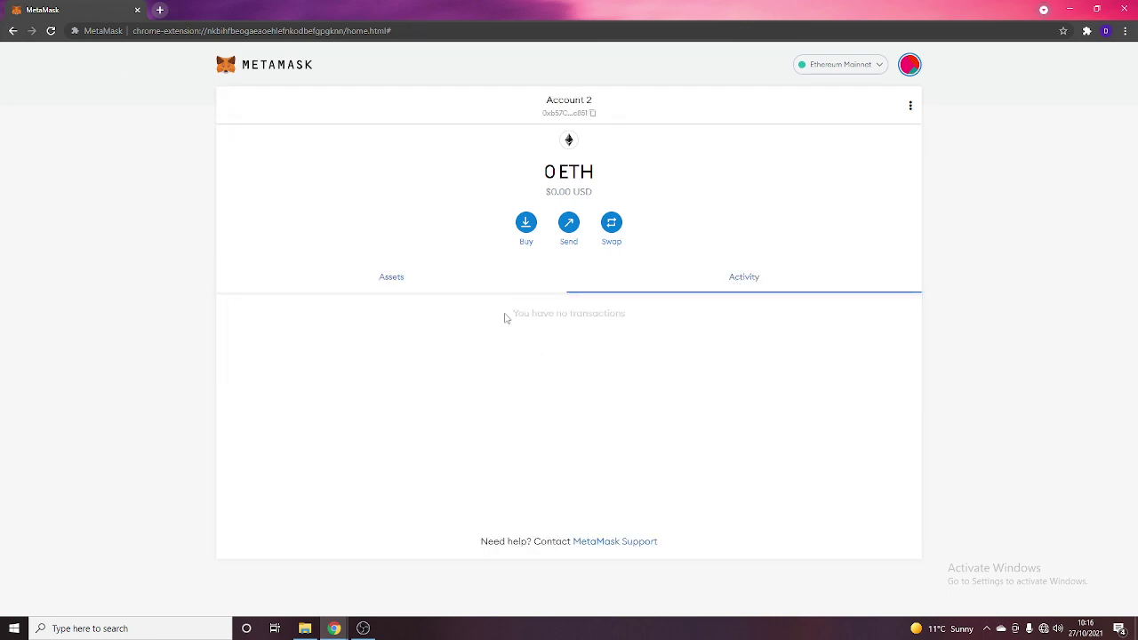
drag(504, 317, 703, 317)
click(630, 317)
click(383, 277)
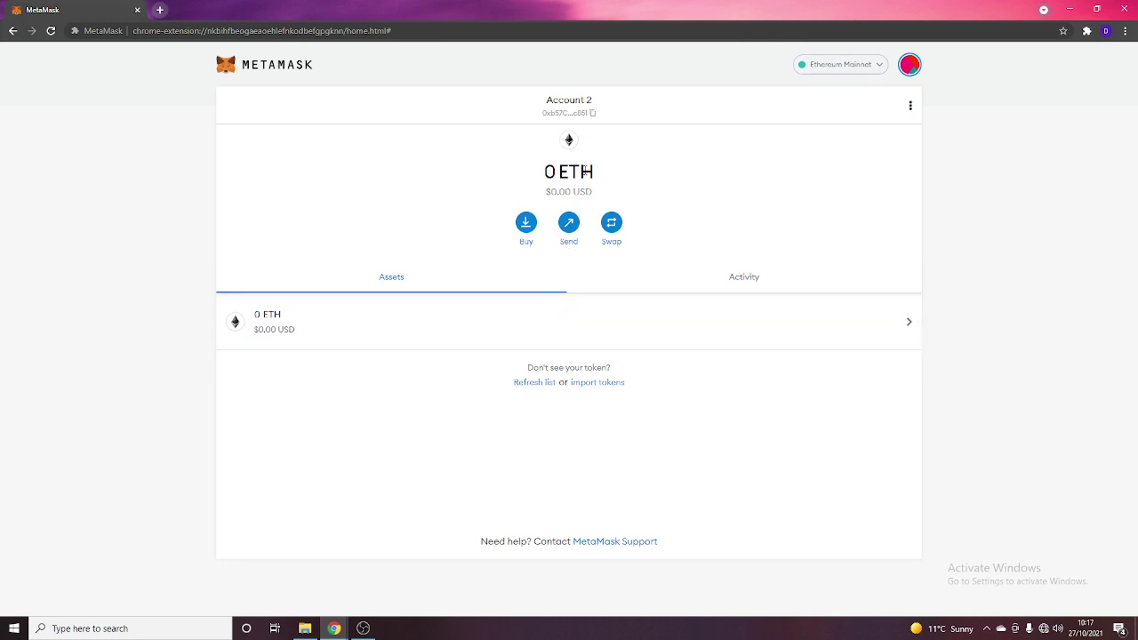
Copy Account 2's public address and paste it as the recipient of a new ETH transfer.
drag(589, 164, 580, 134)
click(587, 113)
click(567, 226)
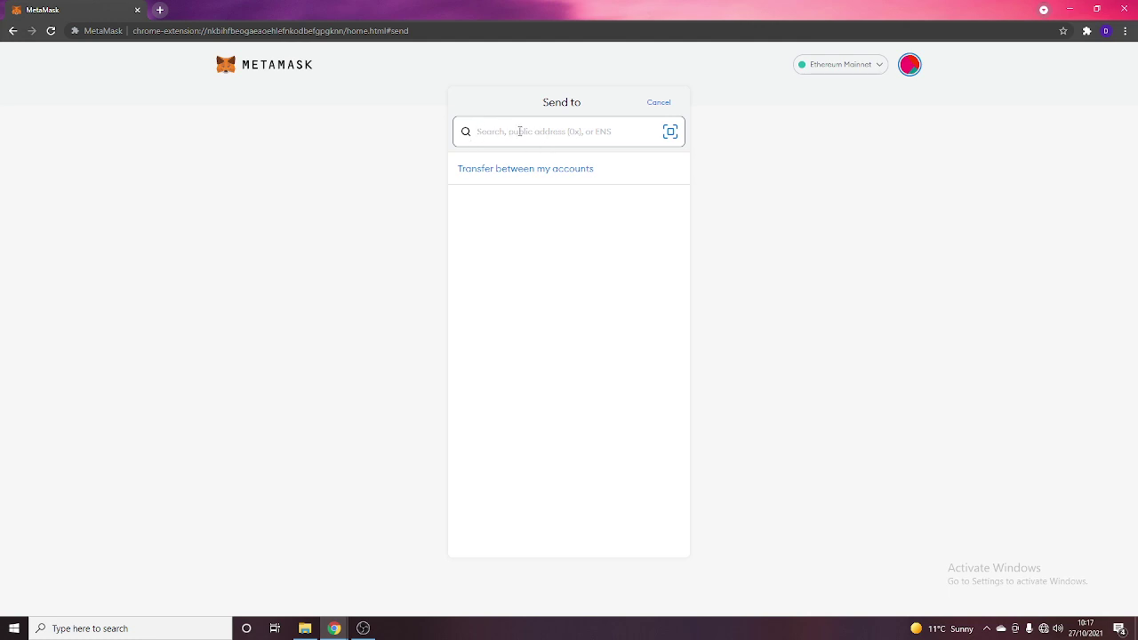
key(ctrl+v)
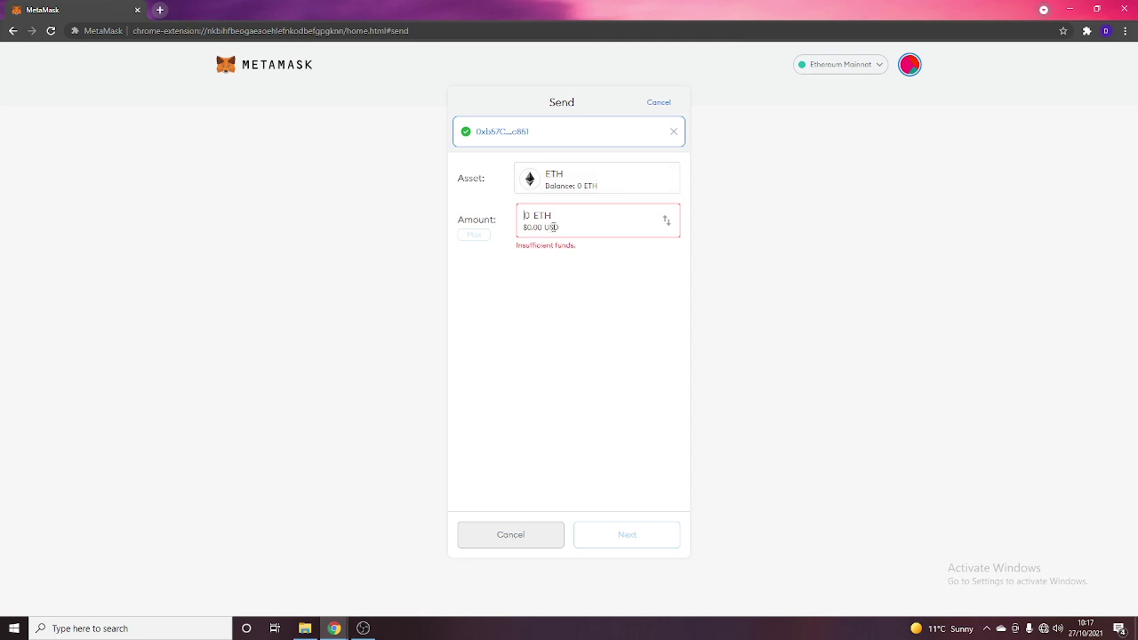
Try 1 ETH as the amount to send, clear it, and cancel the transfer.
text(1)
key(BackSpace)
click(661, 103)
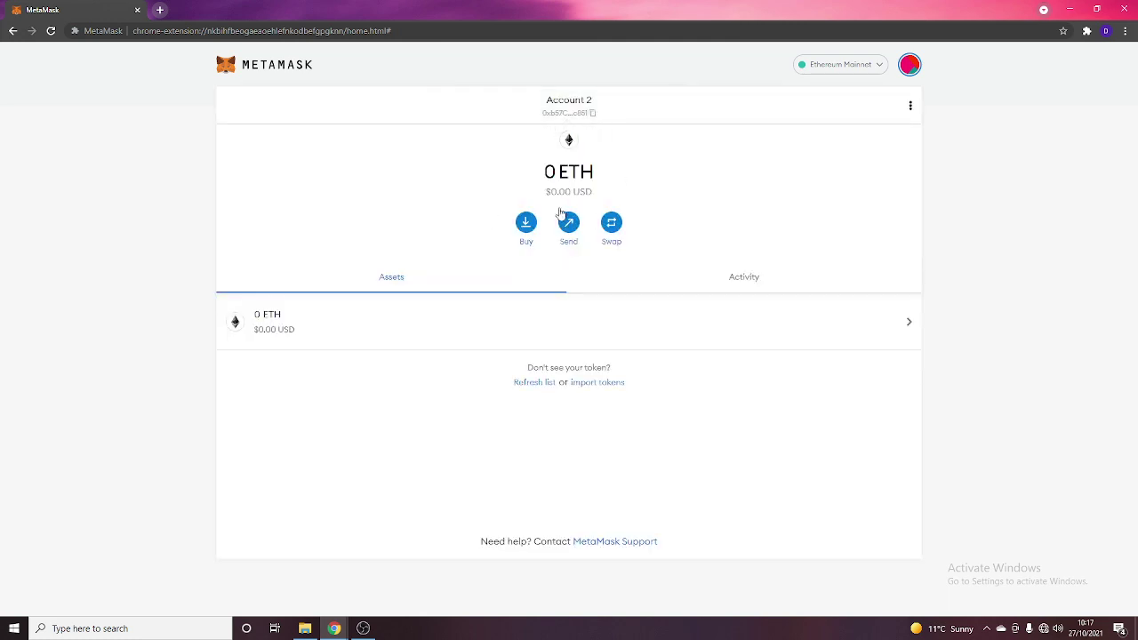
Start a token swap with ETH as the source token and 2 as the amount.
click(613, 224)
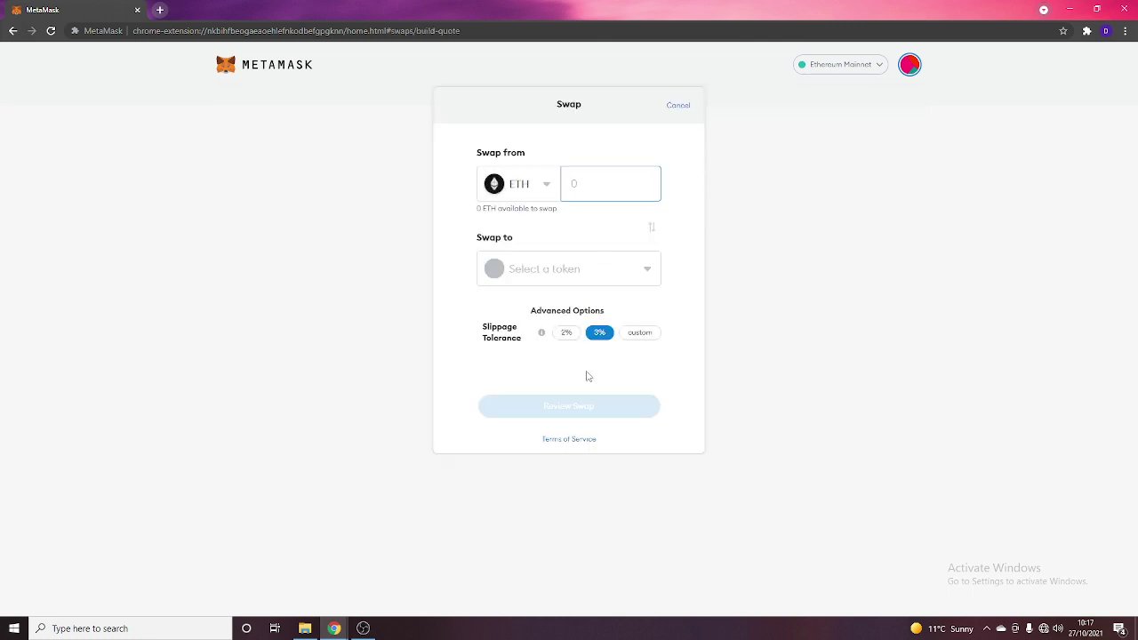
click(528, 189)
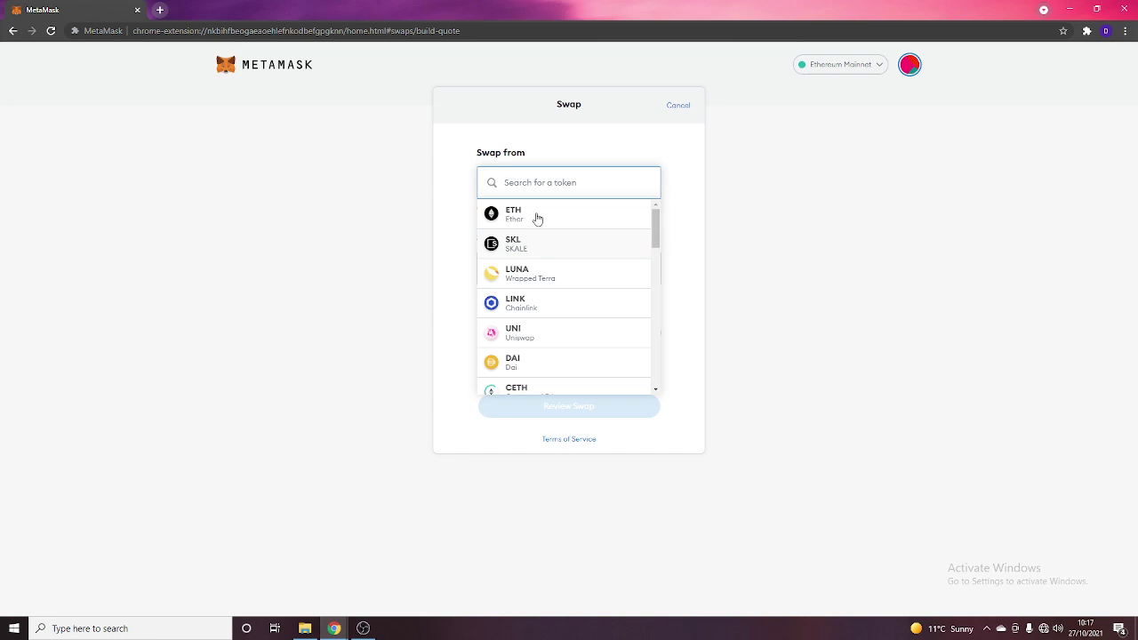
click(533, 215)
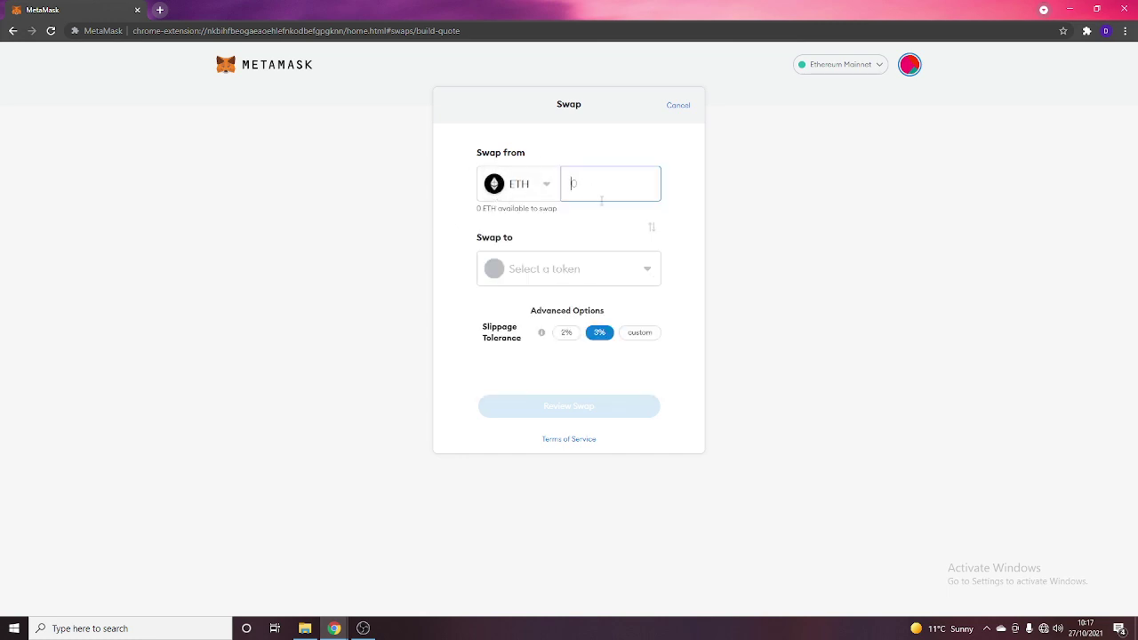
text(2)
Choose RUNE as the token to receive and try to review the swap, then cancel it.
click(522, 267)
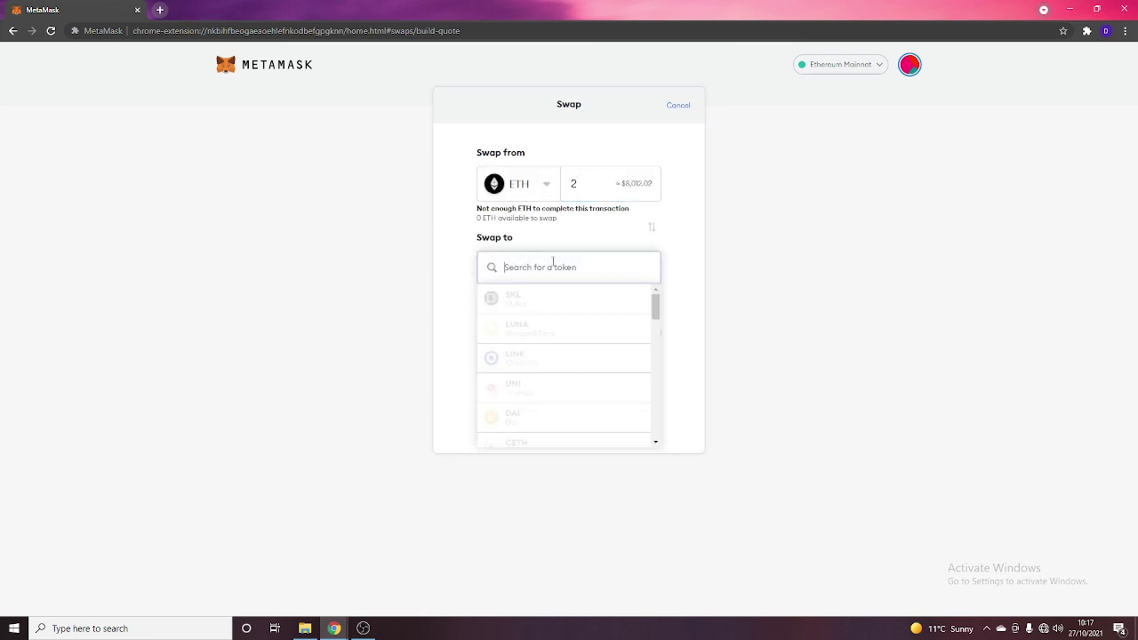
scroll(533, 370, down, 1)
scroll(533, 362, up, 1)
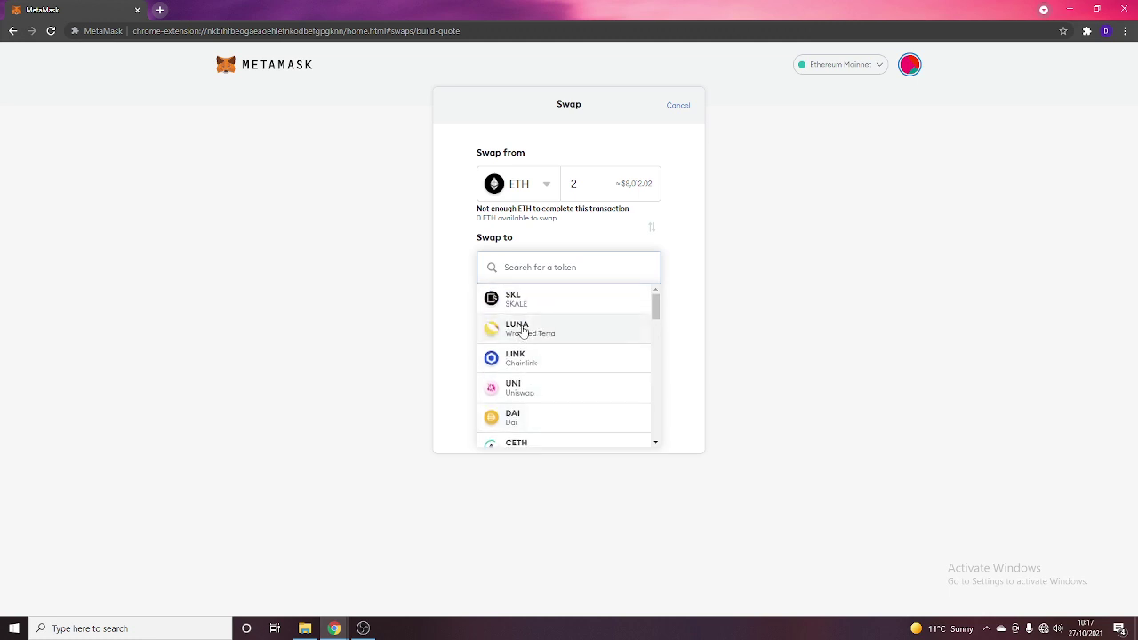
scroll(550, 373, down, 3)
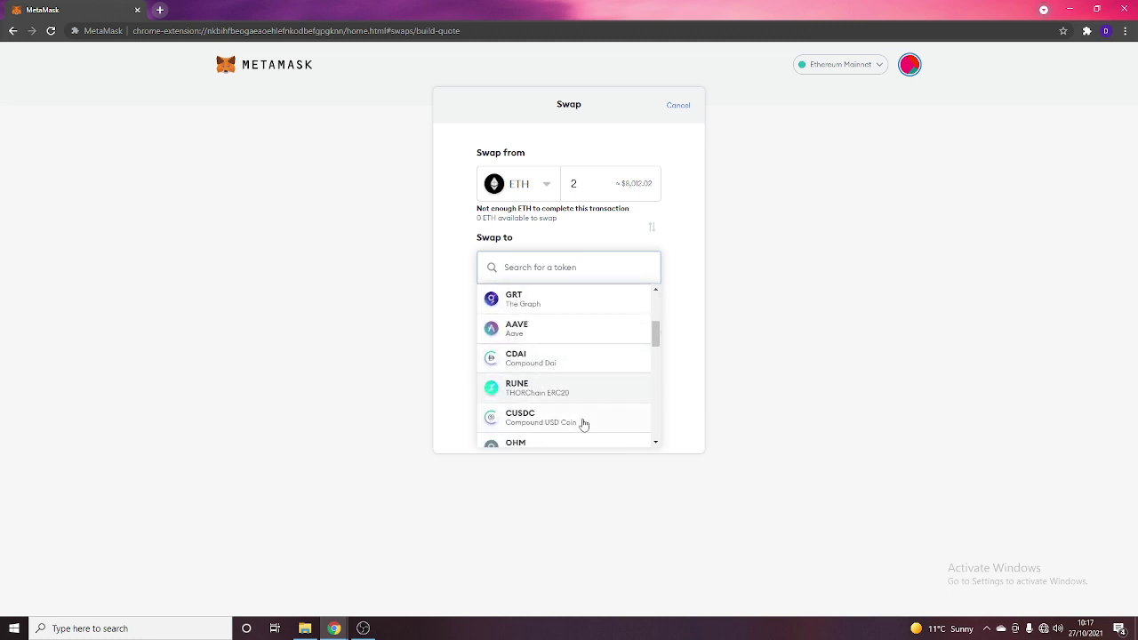
scroll(542, 391, down, 2)
scroll(529, 391, up, 1)
click(546, 390)
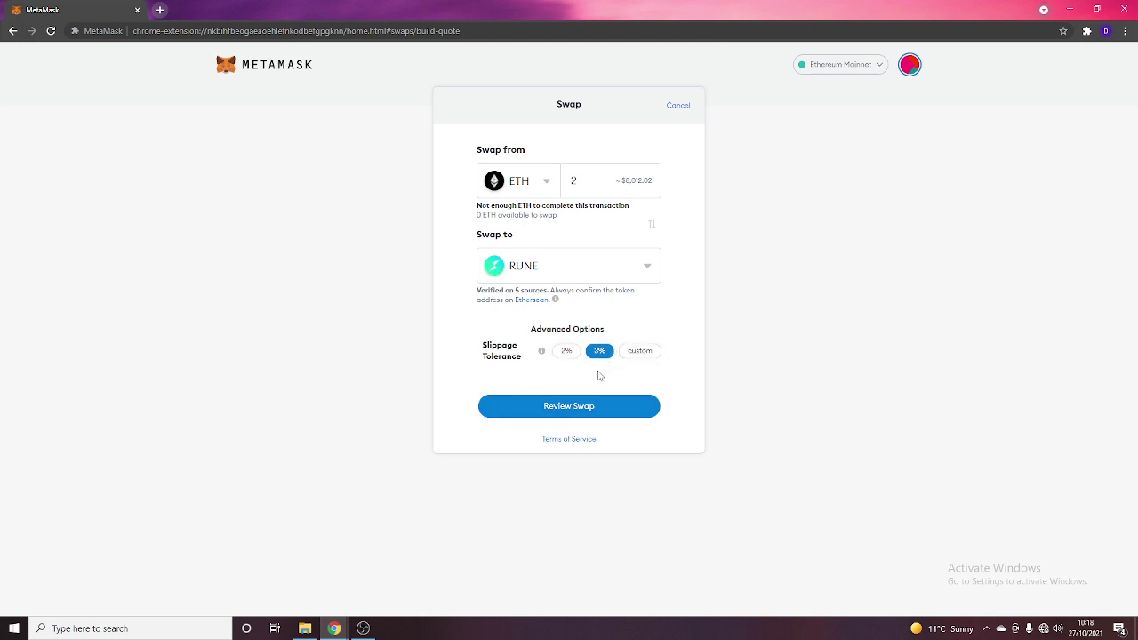
click(583, 415)
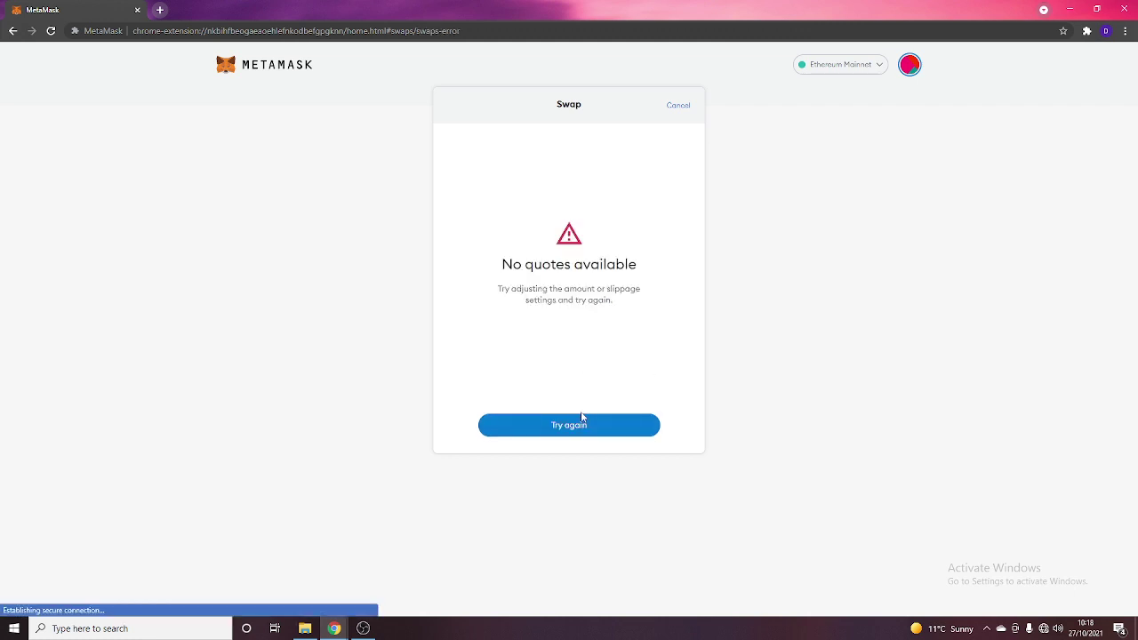
click(677, 105)
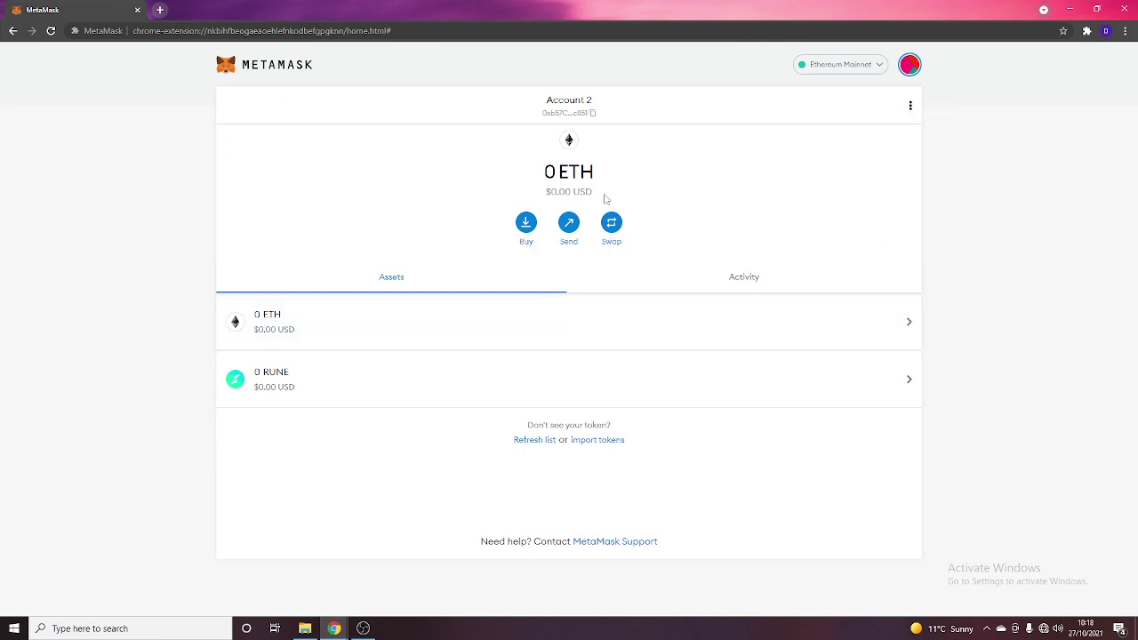
Check Account 2's ETH balance and its activity history, then go back to the list of assets.
drag(536, 170, 604, 175)
click(604, 174)
click(735, 281)
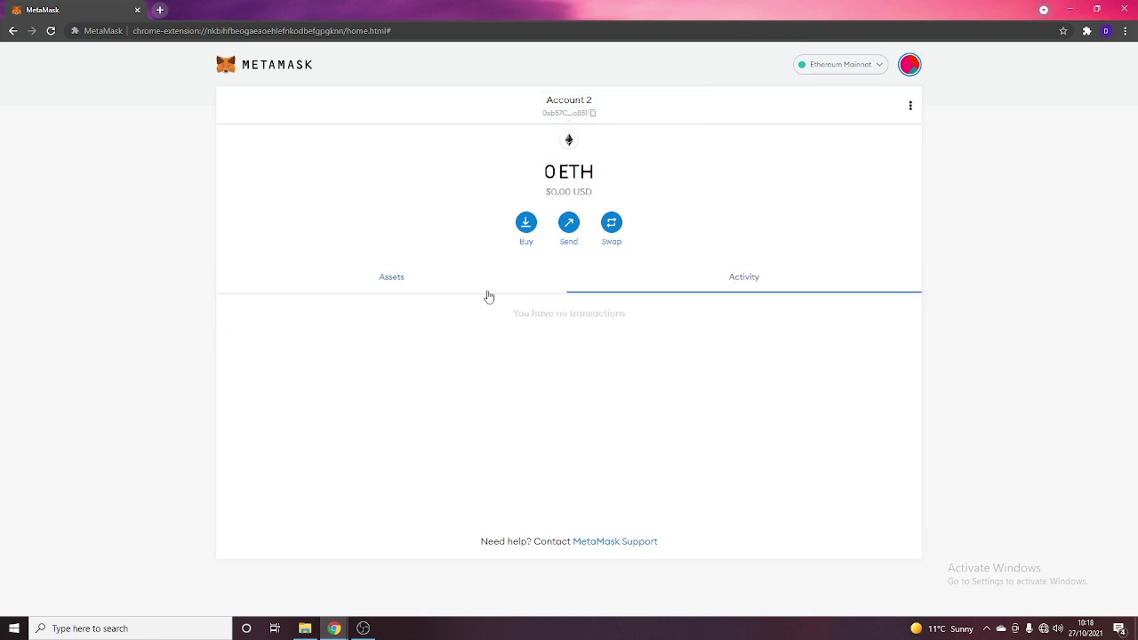
click(400, 280)
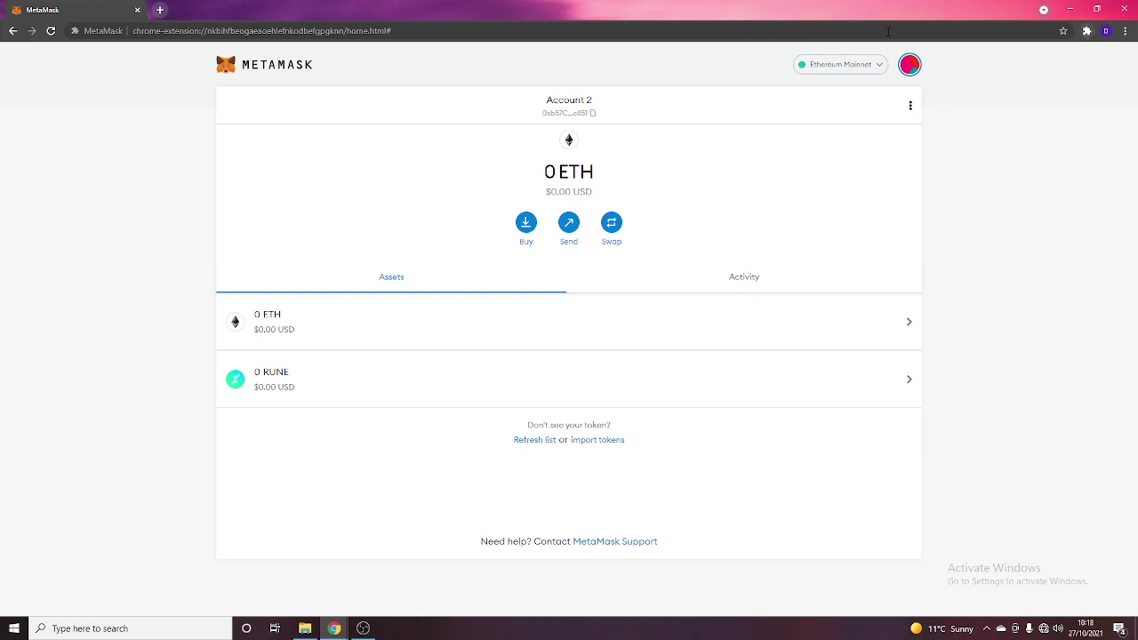
Replace the wallet tab with a new browser tab, then reopen the MetaMask extension in its expanded view.
click(160, 10)
click(137, 9)
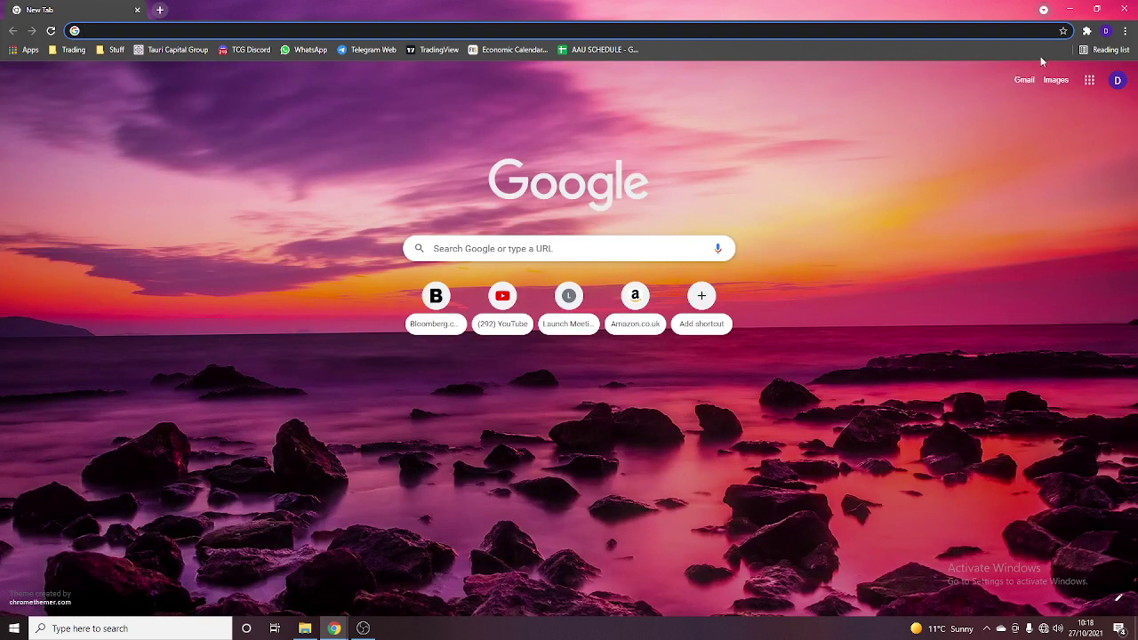
click(1087, 30)
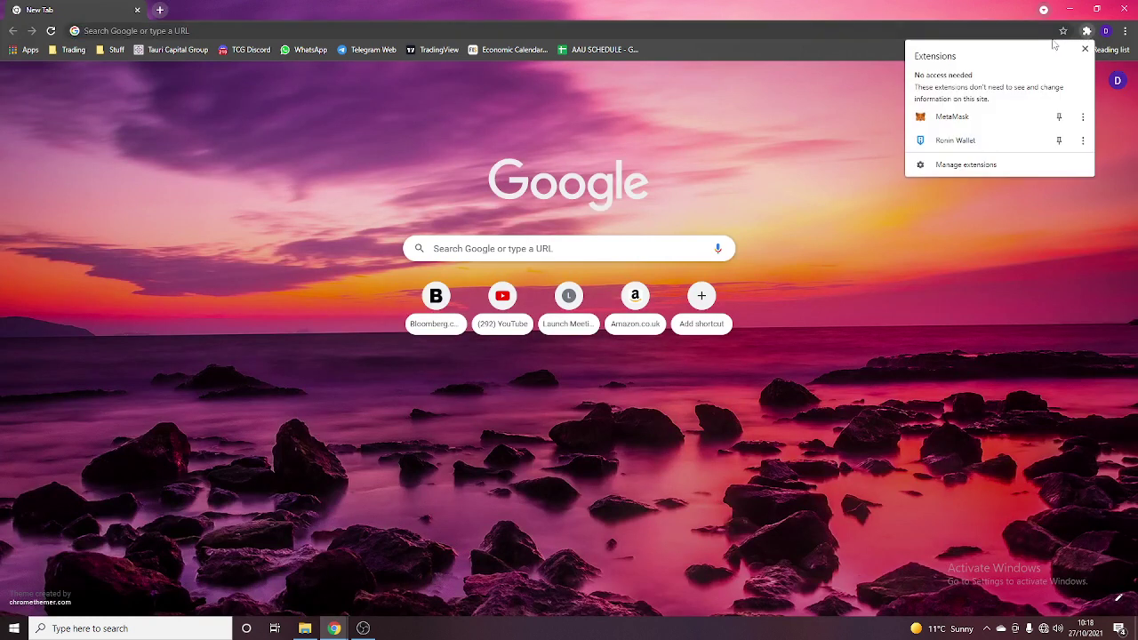
click(945, 116)
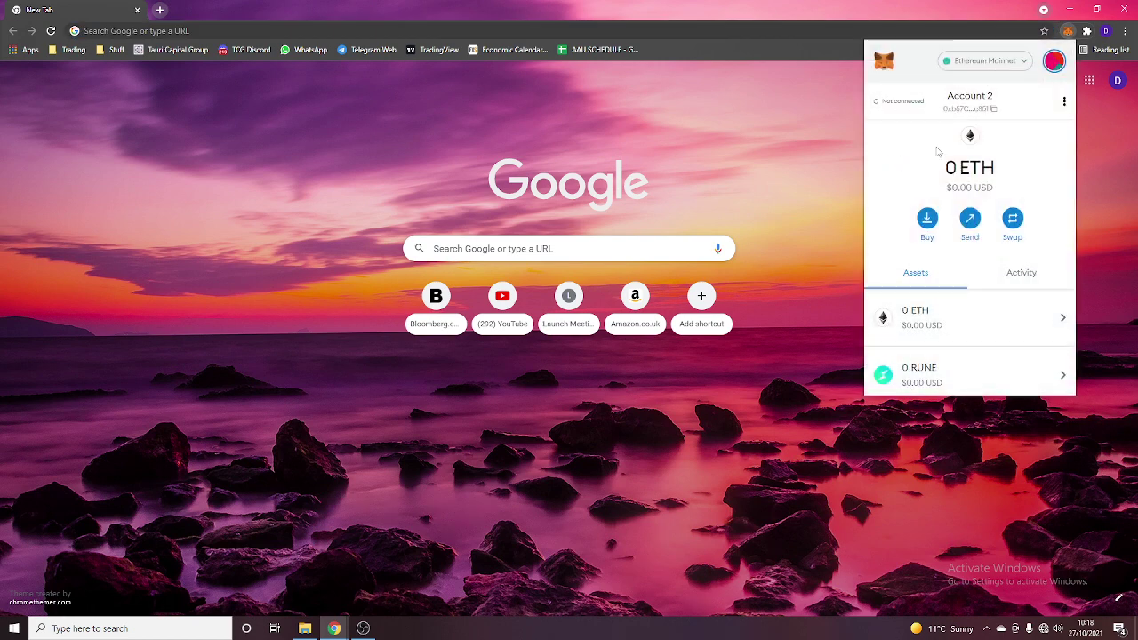
click(1064, 101)
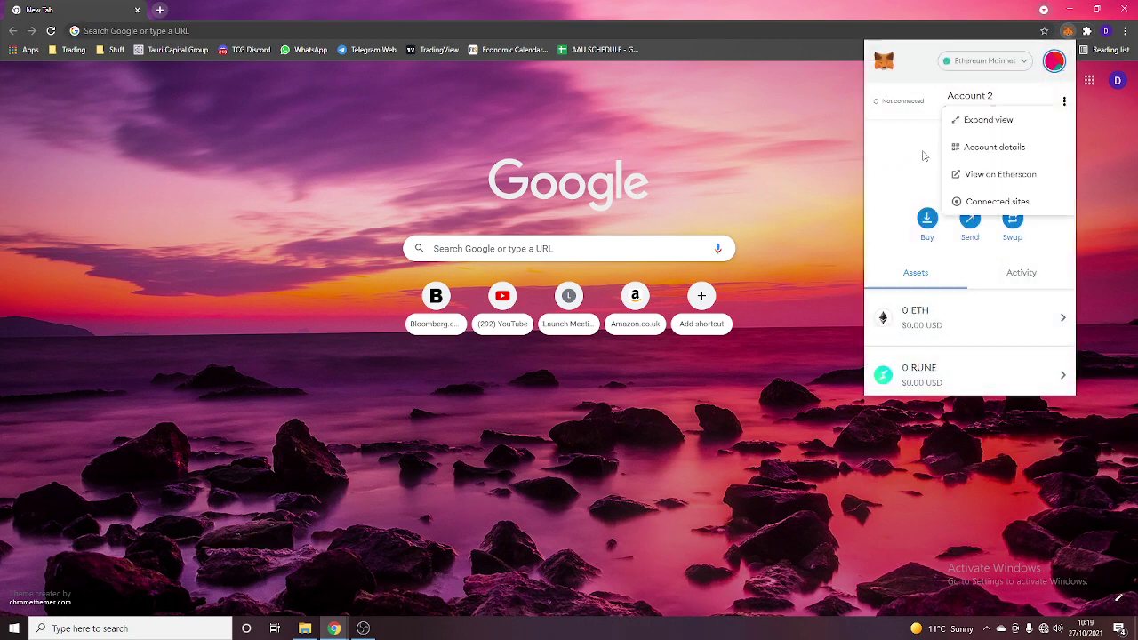
click(988, 119)
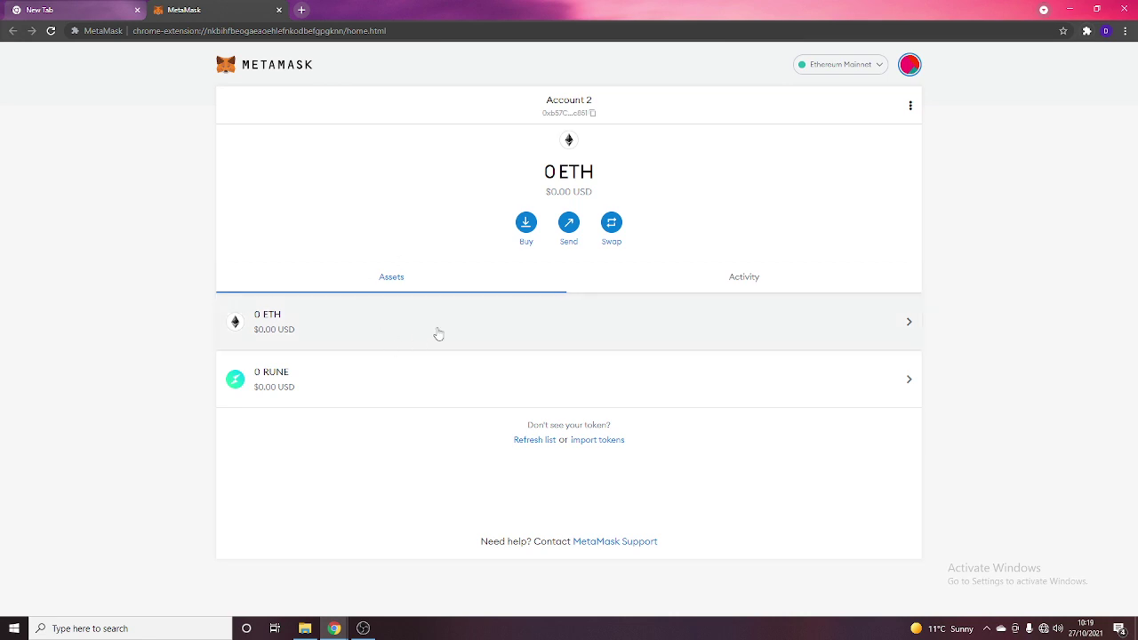